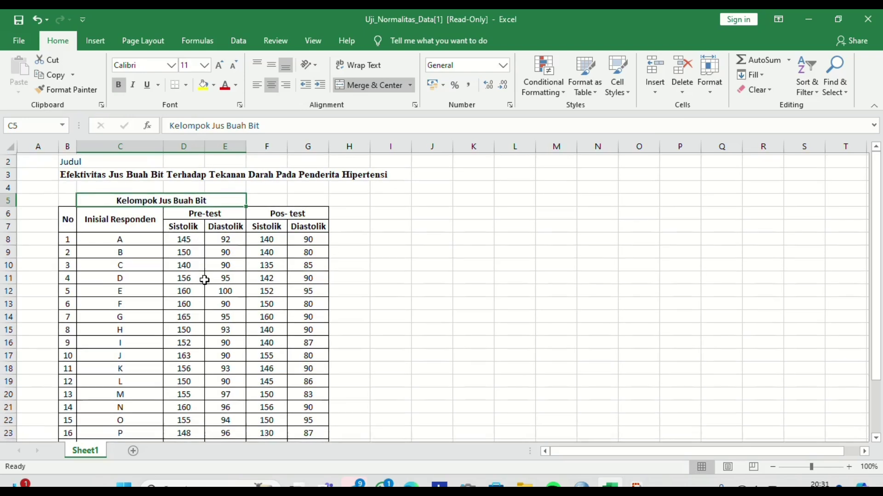
Examine the Pre-test and Pos-test headings and their Sistolik columns in the Kelompok Jus Buah Bit table
click(206, 202)
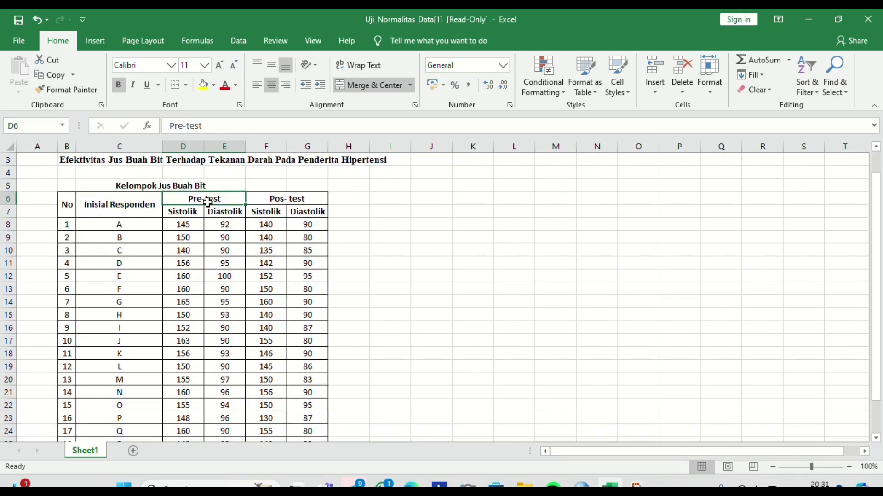
click(281, 211)
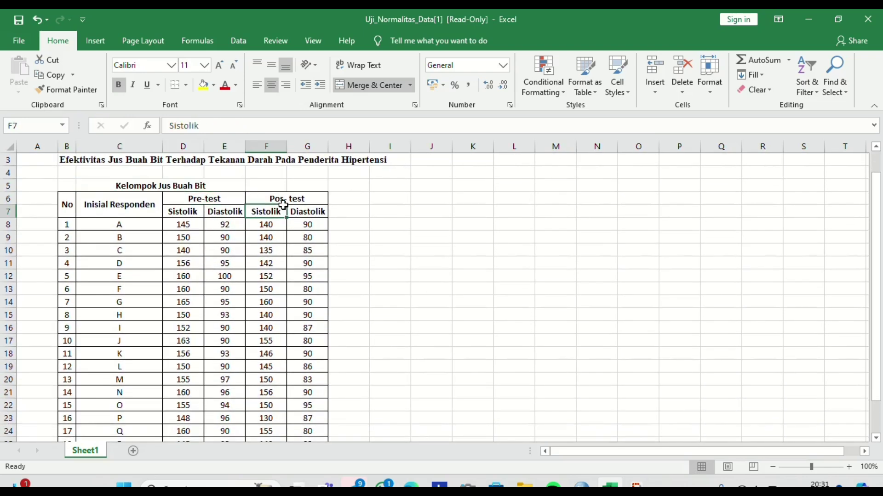
click(172, 221)
drag(173, 220, 184, 389)
drag(269, 221, 278, 380)
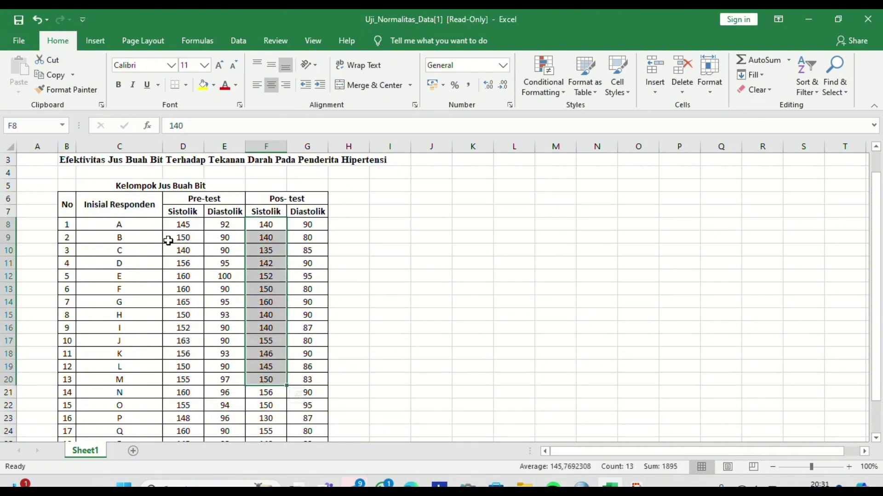
scroll(162, 214, down, 1)
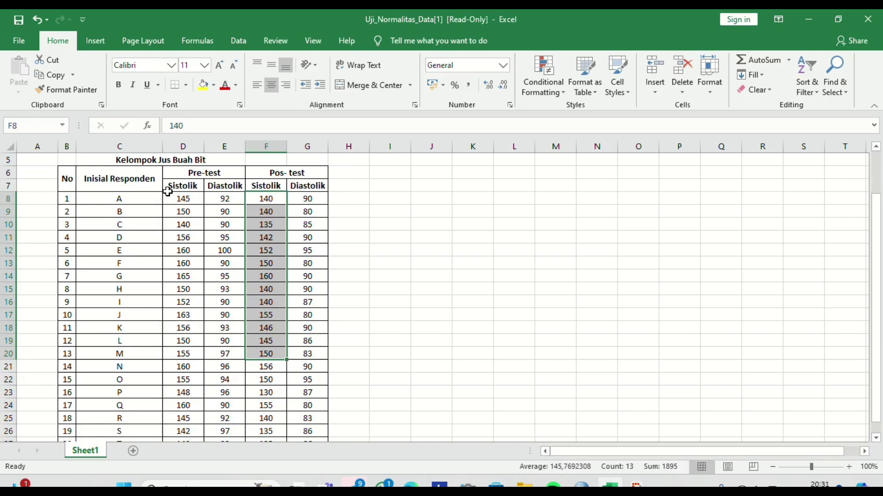
drag(168, 196, 177, 275)
click(188, 418)
click(179, 313)
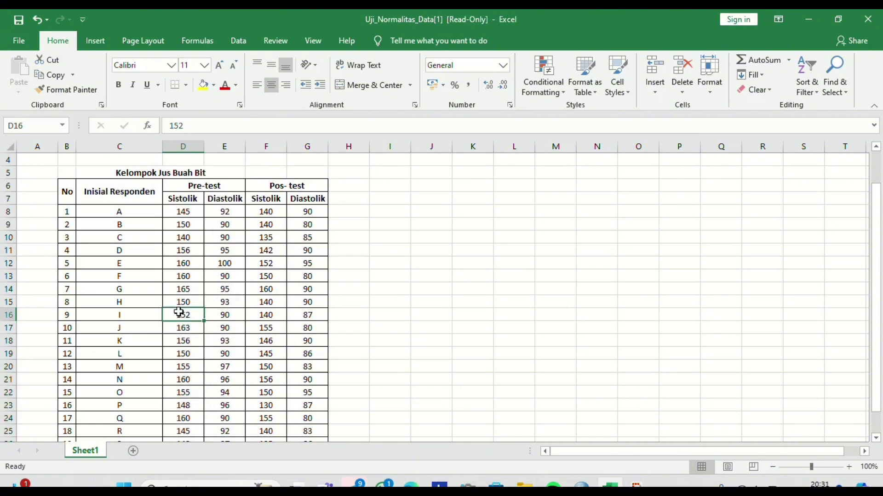
Copy the Pre-test Sistolik values in D8:D27
drag(173, 207, 196, 414)
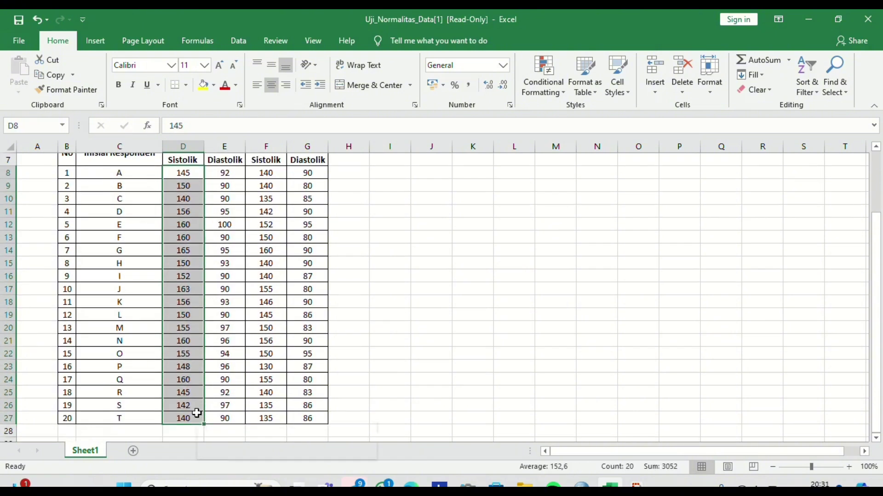
right_click(197, 414)
click(225, 145)
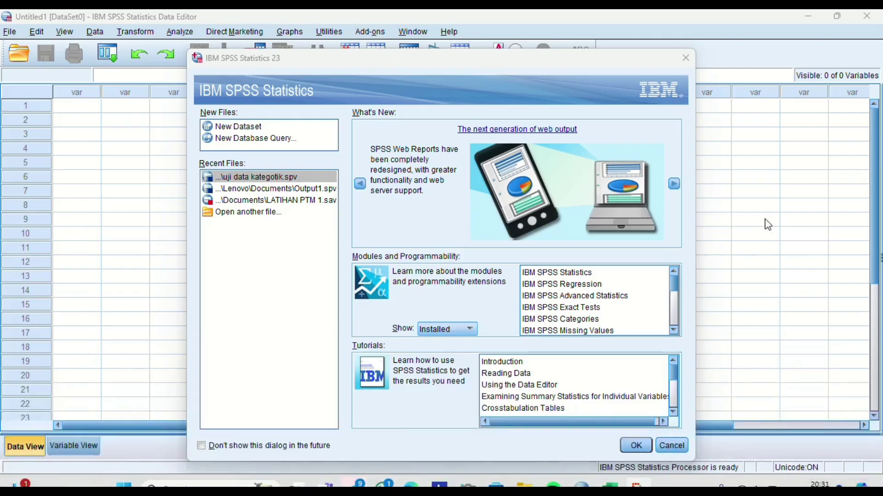
Switch to SPSS, dismiss its welcome dialog and paste the copied values into the first column from row 1
click(686, 57)
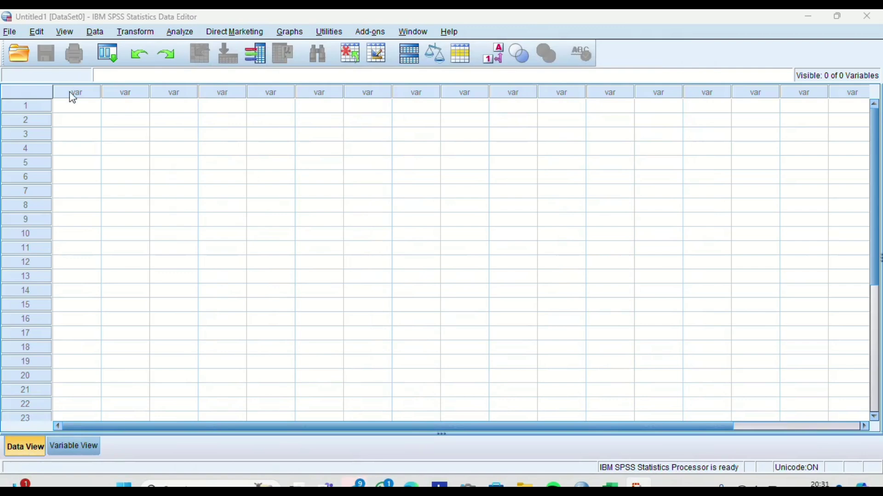
click(68, 109)
right_click(68, 109)
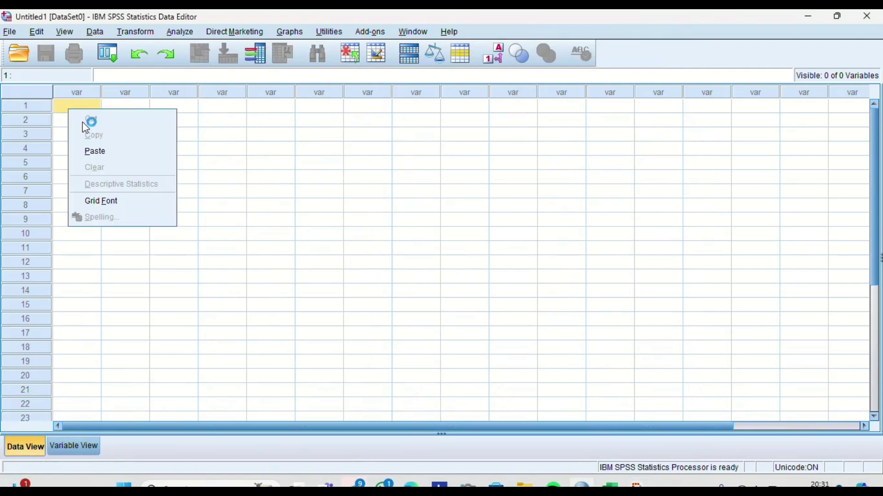
click(87, 150)
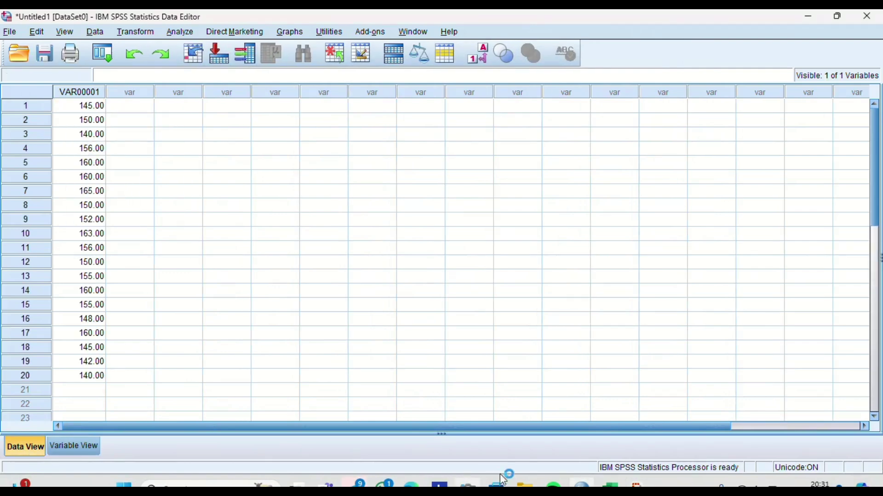
Switch back to Excel and copy the Pos-test Sistolik values in F8:F27
key(alt+Tab)
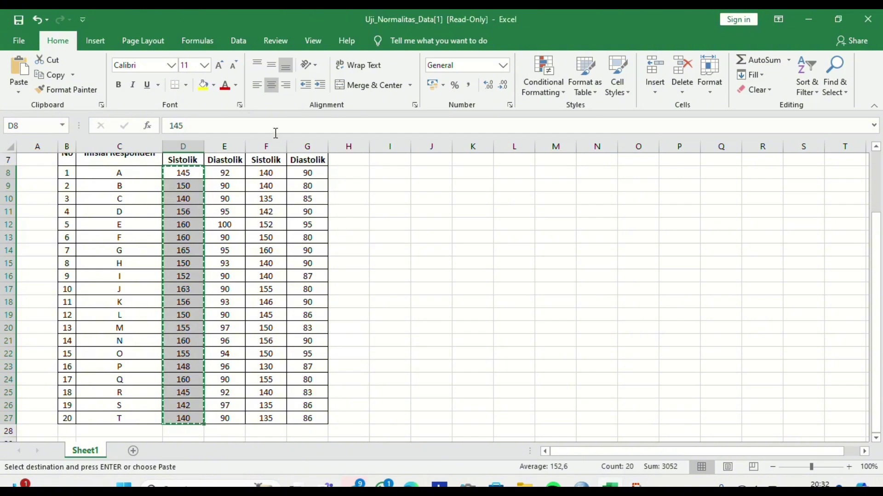
drag(266, 186, 270, 391)
right_click(271, 390)
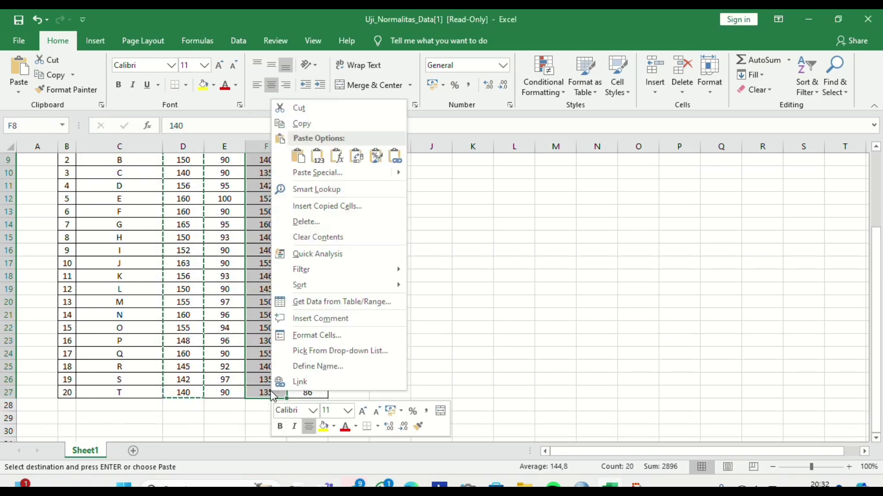
click(310, 128)
scroll(634, 376, up, 3)
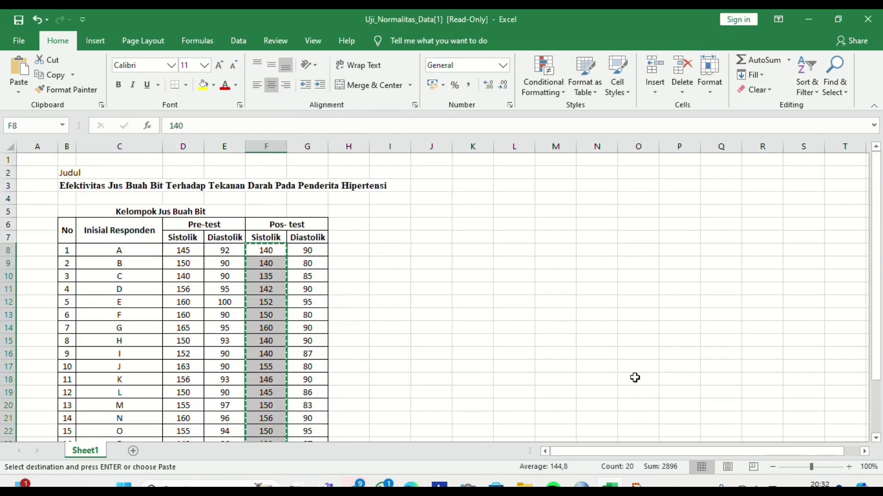
Switch to SPSS and paste the copied post-test values into the second column from row 1
click(582, 485)
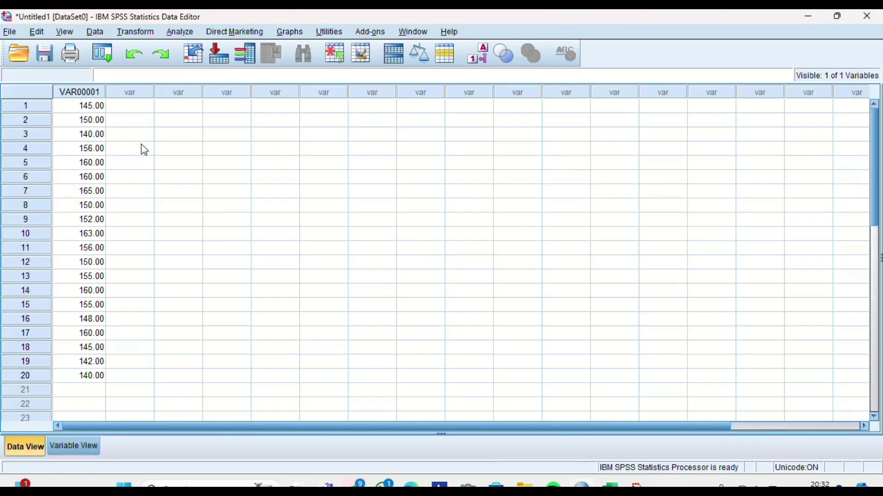
click(133, 113)
right_click(133, 114)
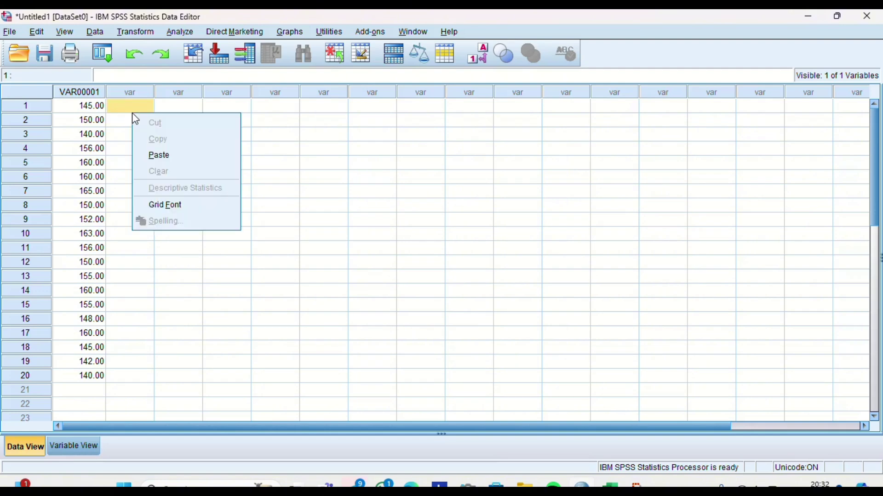
click(159, 155)
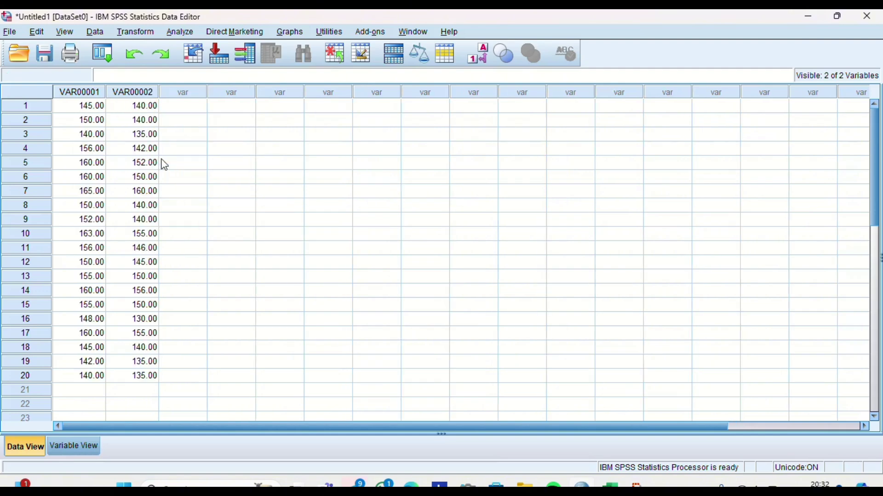
Show the variable definitions and rename the first variable as Pretest
click(77, 449)
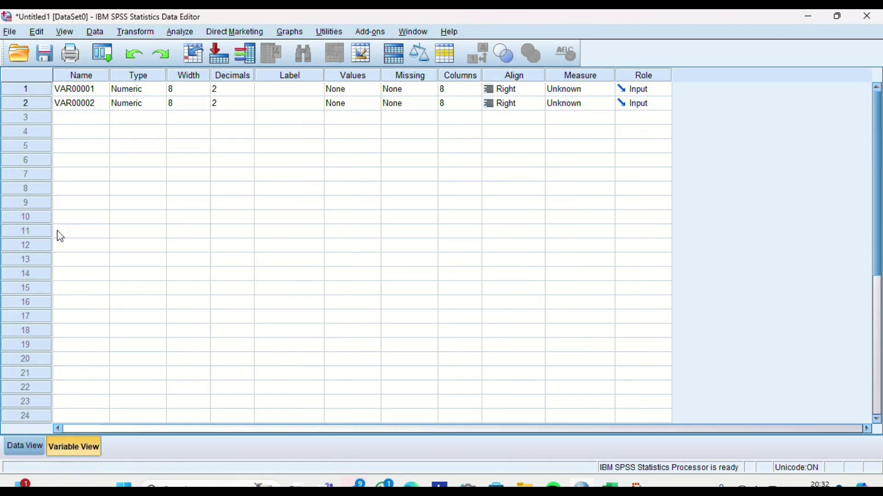
click(83, 88)
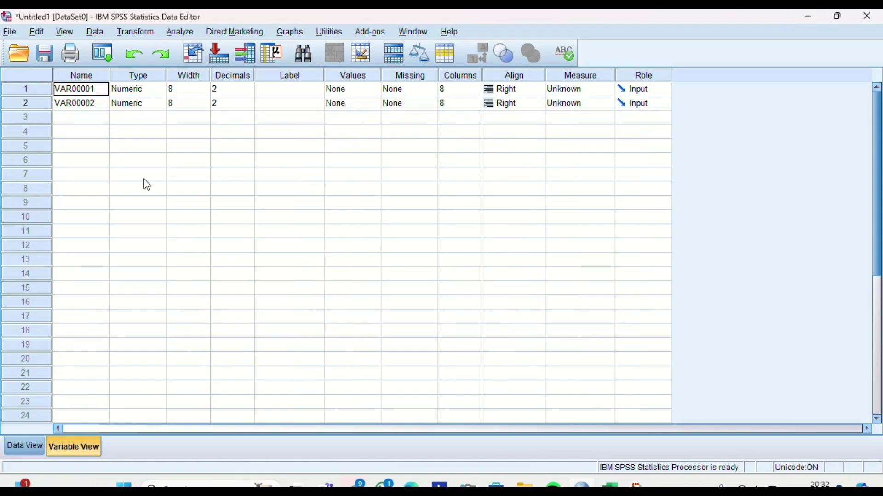
key(BackSpace)
key(BackSpace)
key(BackSpace)
key(BackSpace)
key(BackSpace)
key(BackSpace)
key(BackSpace)
Rename the second variable as Postest
click(97, 104)
key(BackSpace)
key(BackSpace)
key(BackSpace)
key(BackSpace)
key(BackSpace)
key(BackSpace)
key(BackSpace)
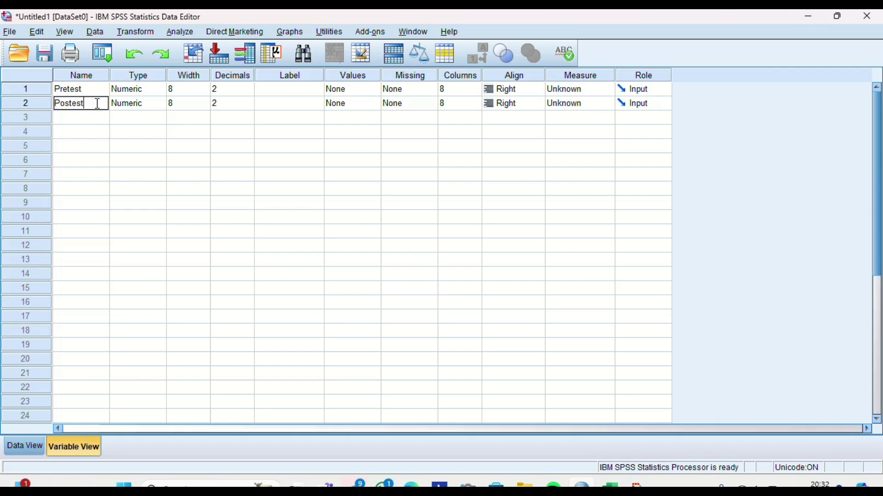
Set the decimals of both the Pretest and Postest variables to 0
click(225, 88)
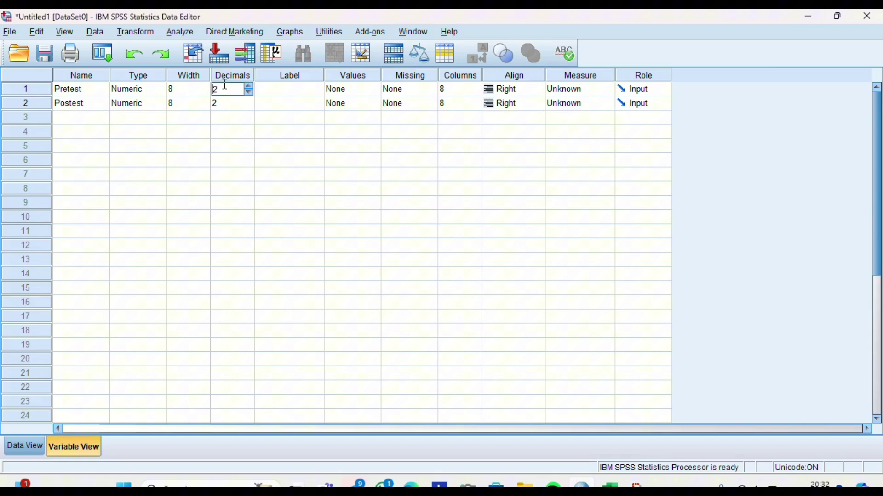
click(248, 93)
click(244, 106)
click(251, 113)
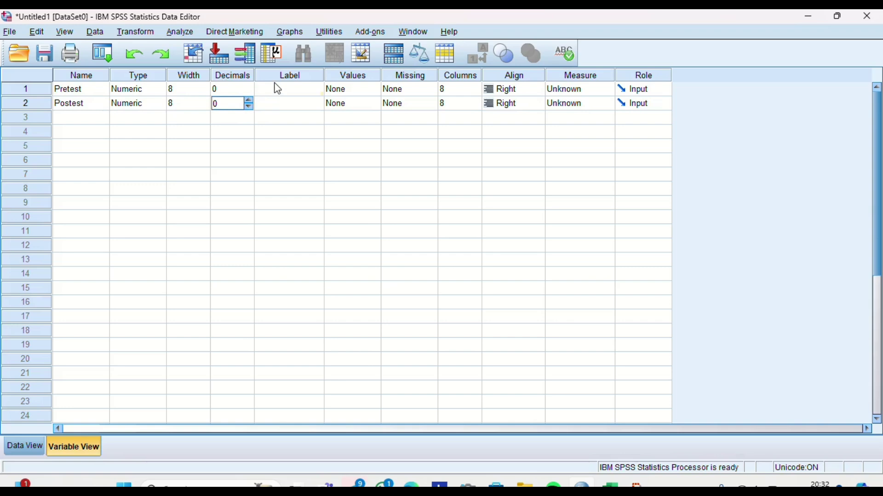
Label the Pretest variable "TD pretest" and the Postest variable "TD Postest"
click(276, 88)
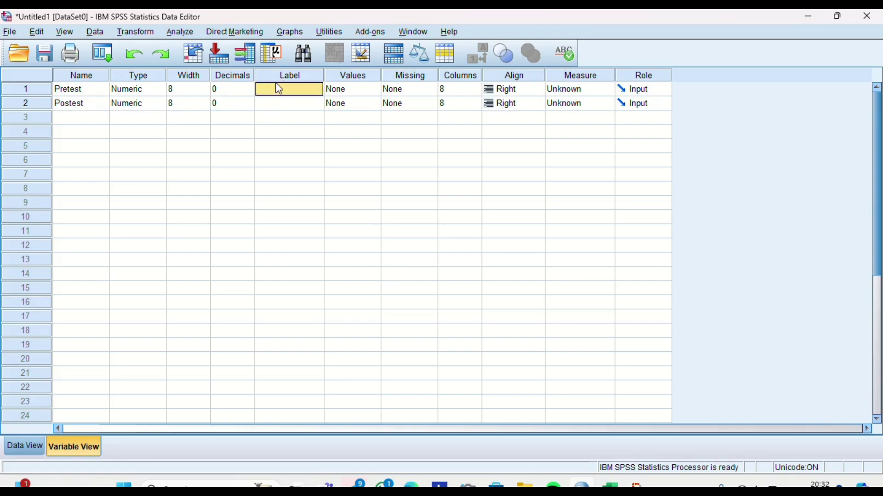
key(Caps_Lock)
text(TD)
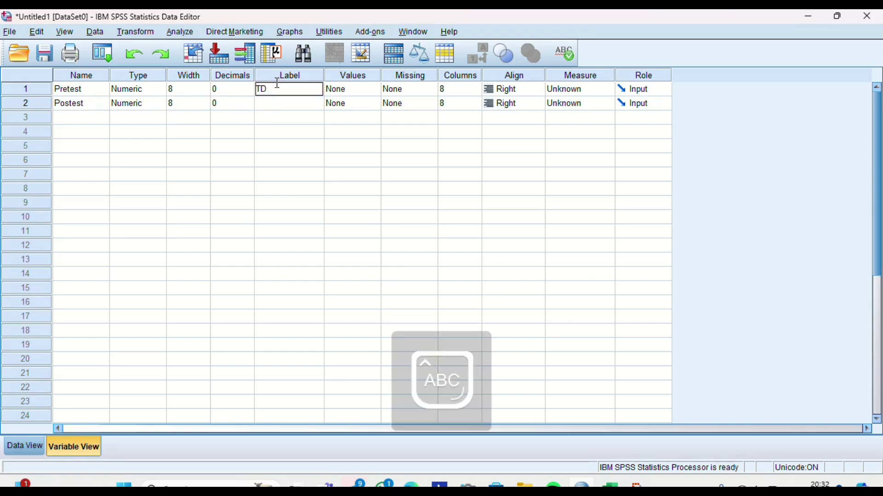
key(Caps_Lock)
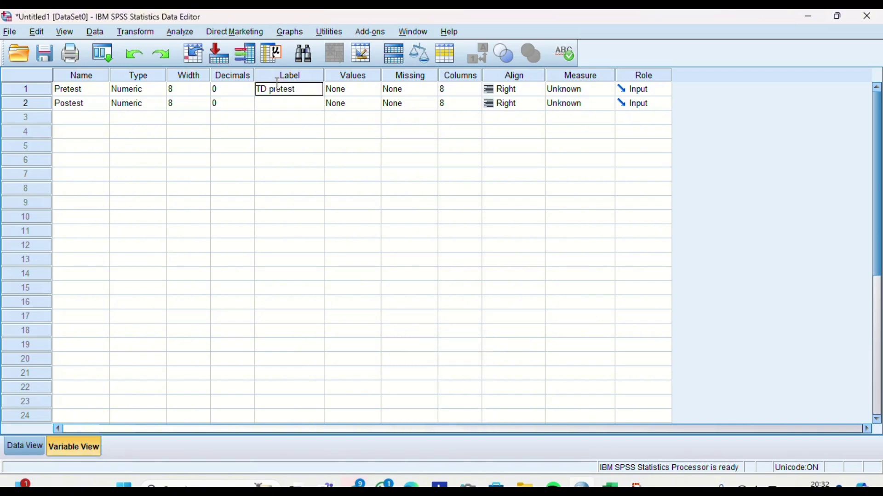
click(301, 109)
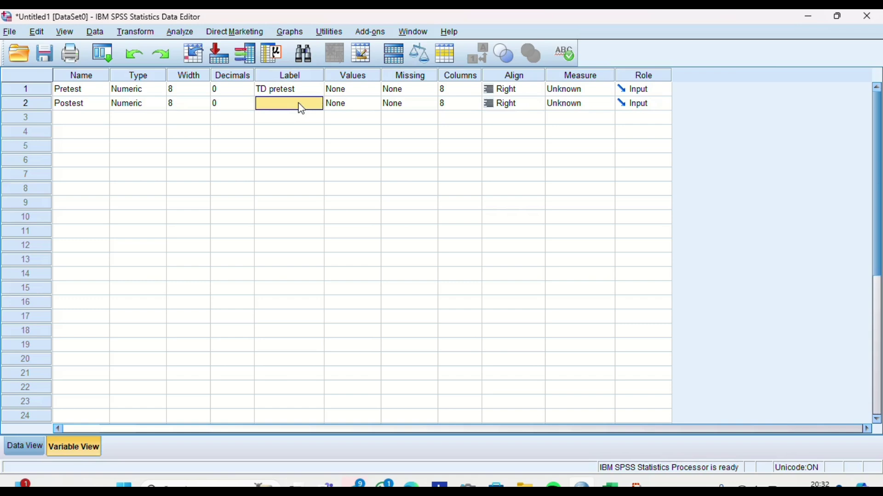
text(TD Postest)
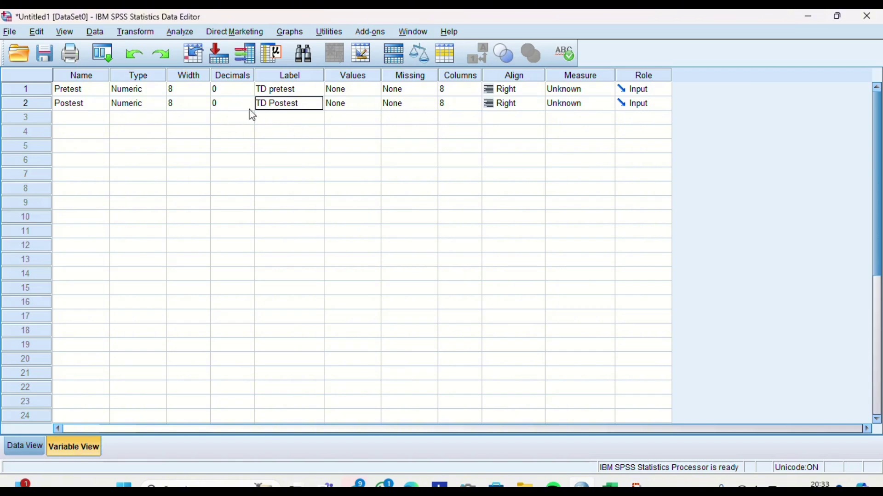
Return to the data and start an Explore analysis with TD pretest and TD Postest as dependent variables
click(22, 449)
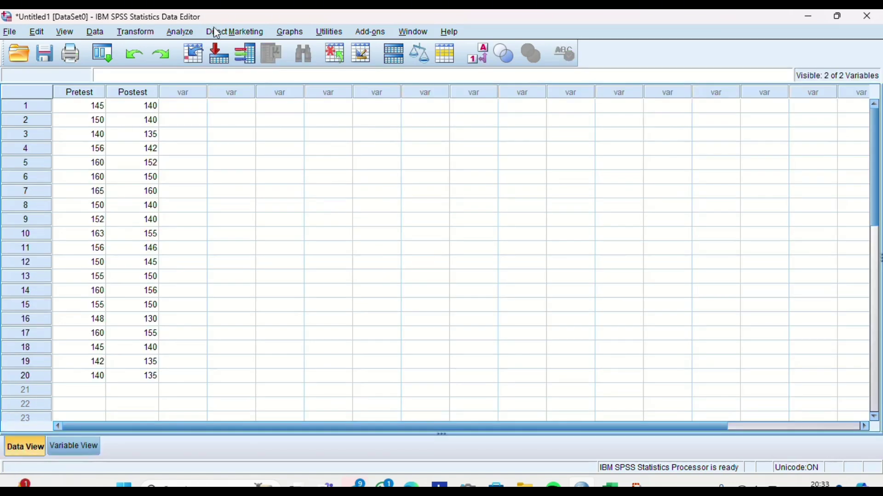
click(177, 38)
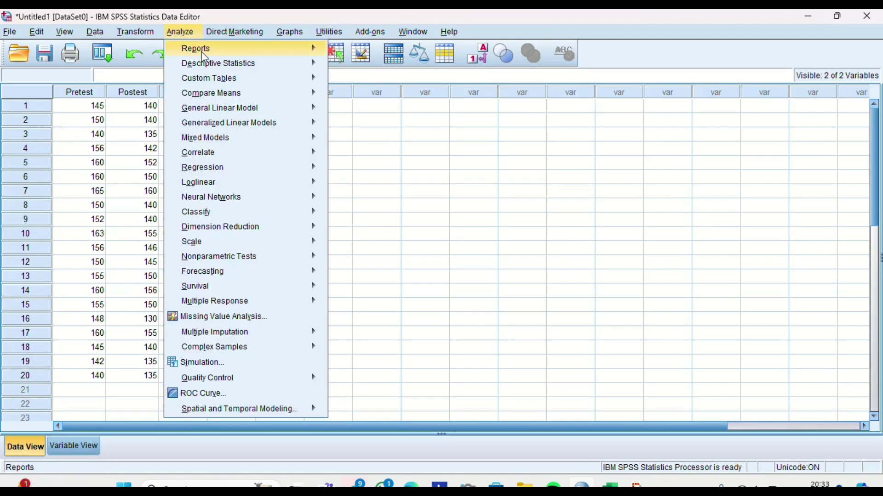
mouse_move(241, 67)
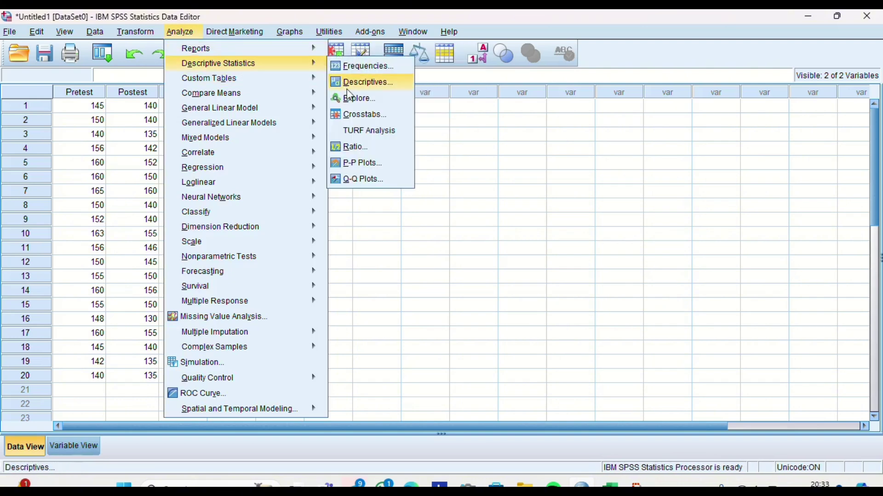
click(353, 100)
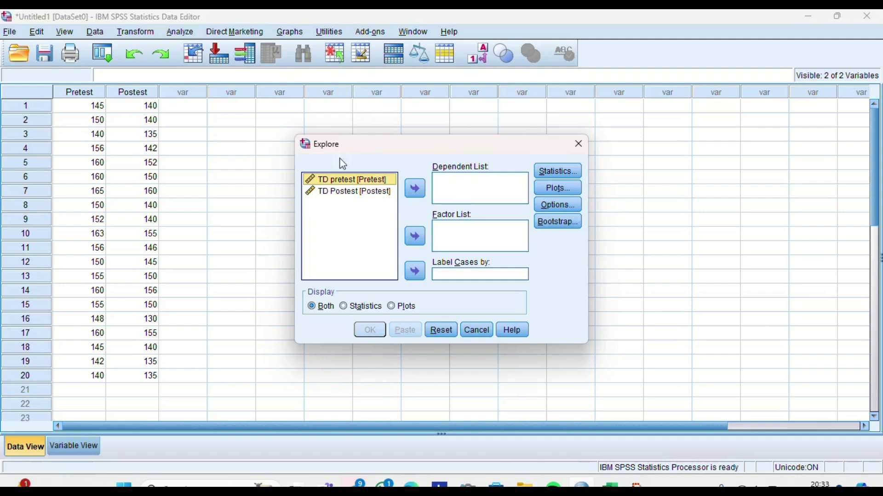
click(416, 191)
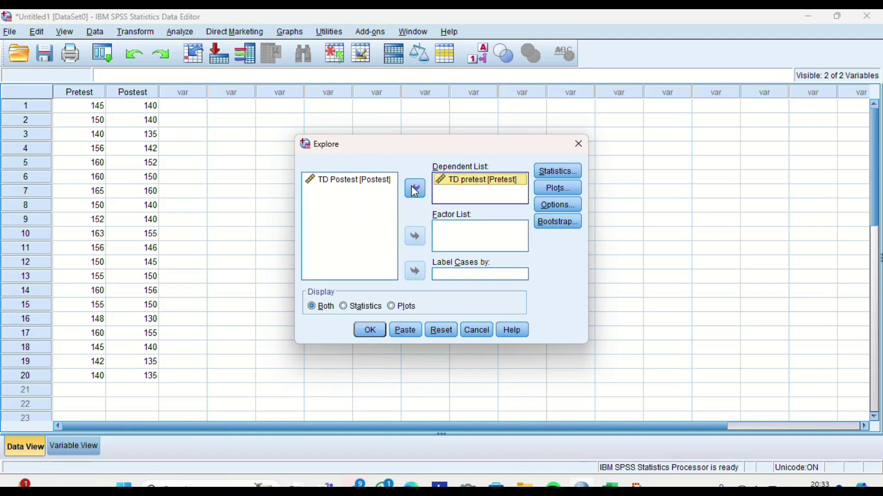
click(371, 182)
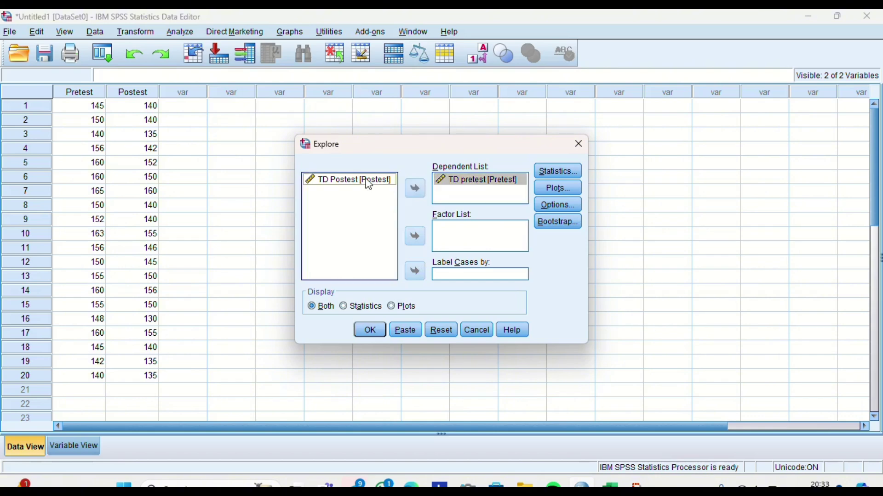
click(419, 190)
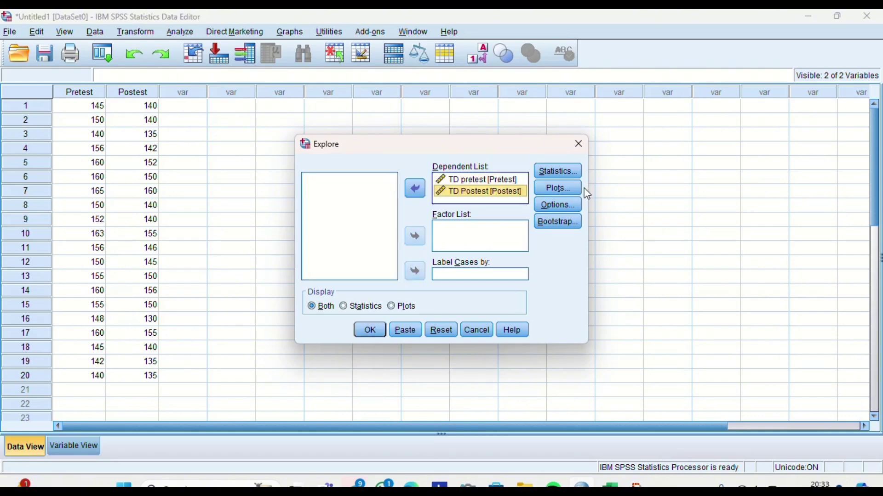
Add a histogram and normality plots with tests to the Explore analysis, keep stem-and-leaf, and run it
click(567, 190)
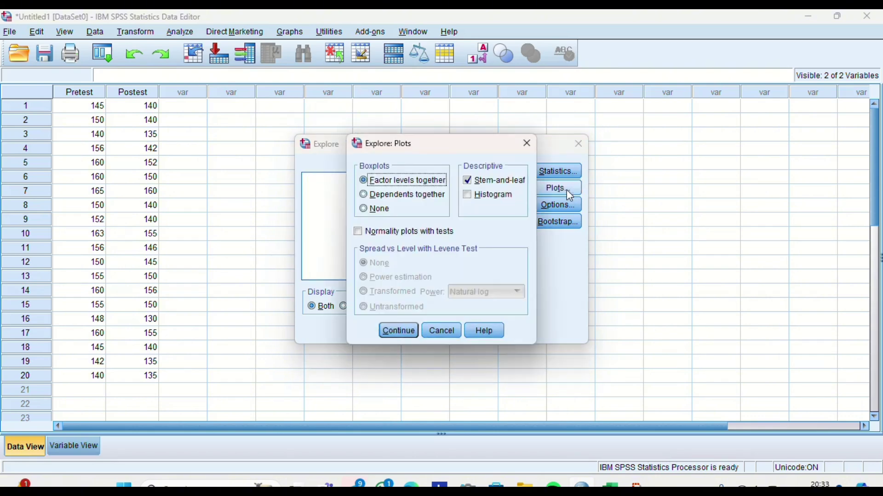
click(465, 196)
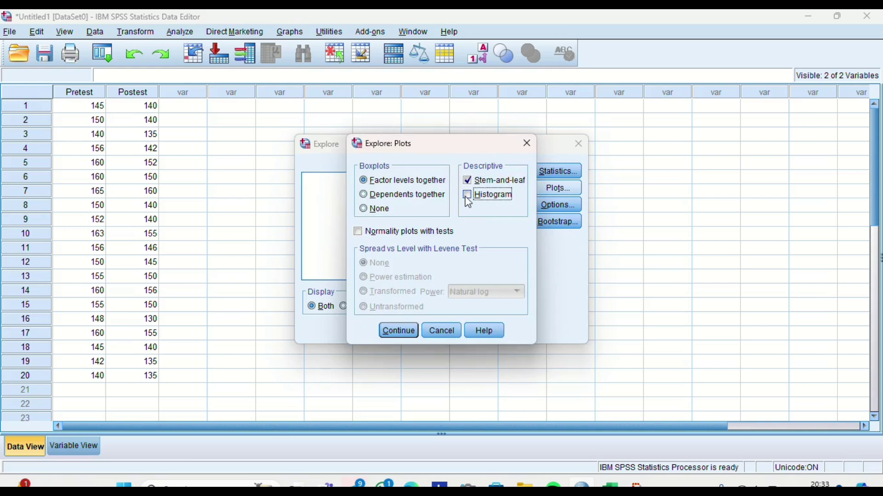
click(360, 233)
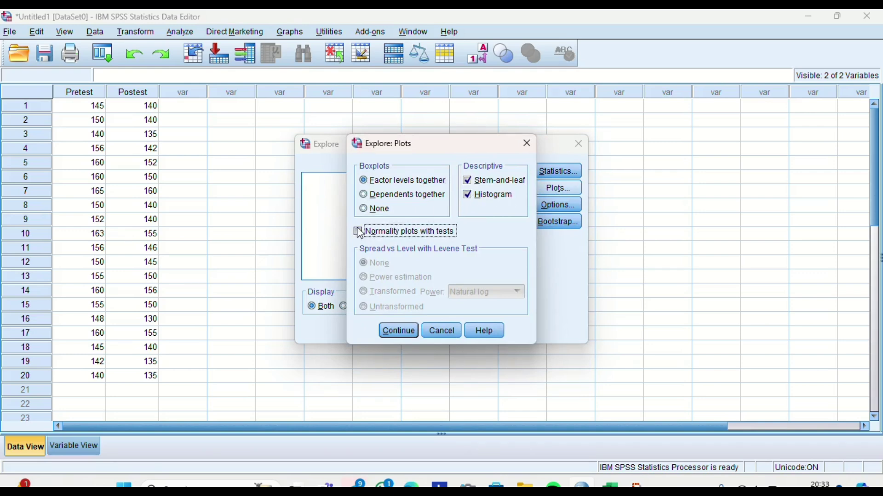
click(396, 331)
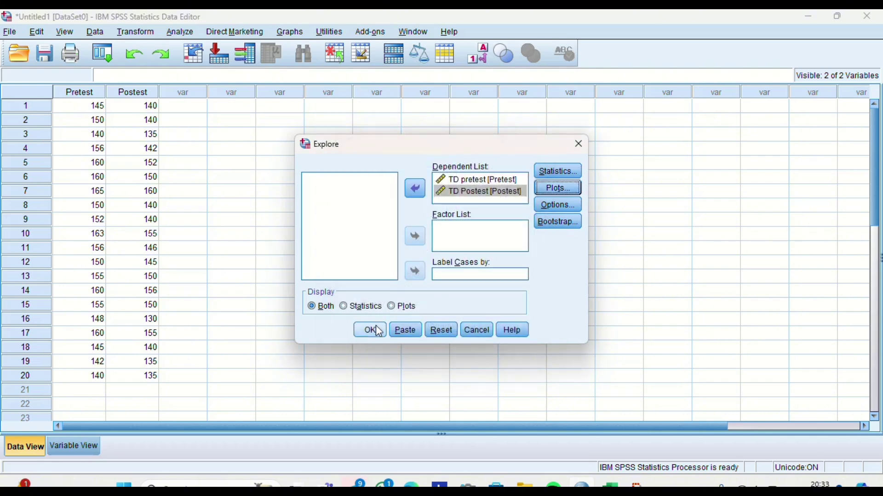
click(376, 330)
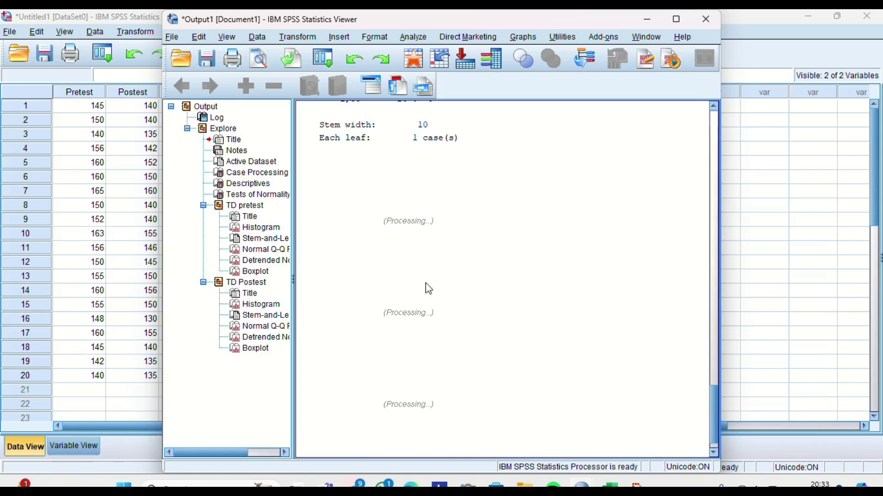
Examine the Case Processing Summary, Descriptives and Tests of Normality tables in the Explore output
scroll(452, 269, up, 15)
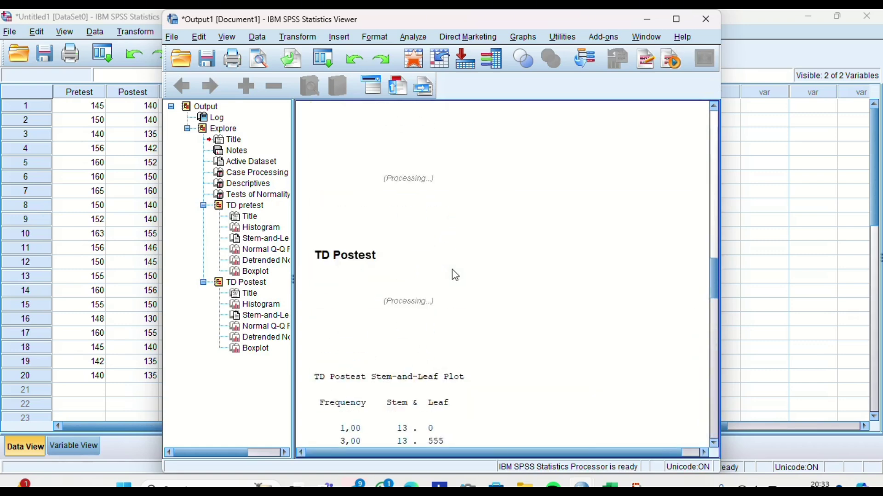
scroll(455, 275, up, 10)
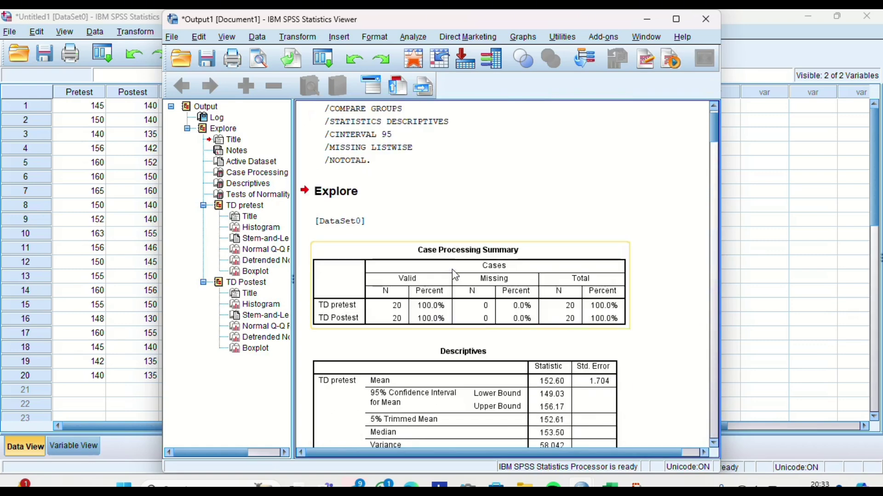
scroll(455, 274, down, 5)
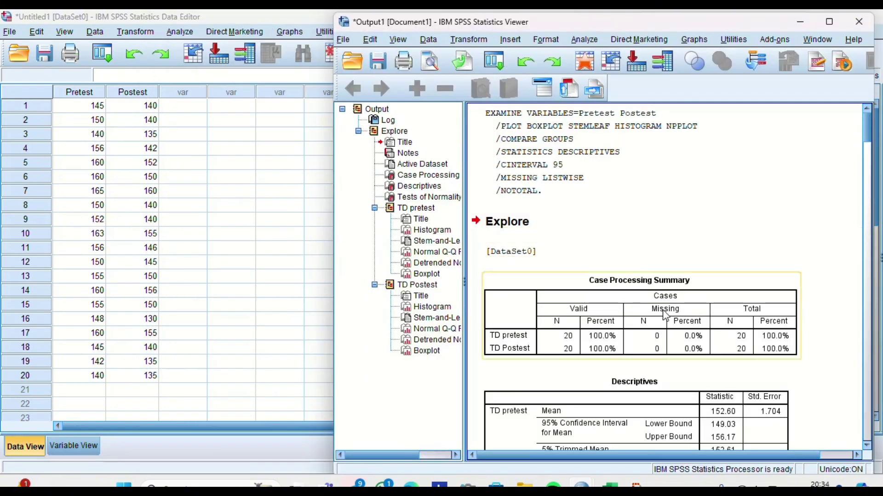
click(665, 315)
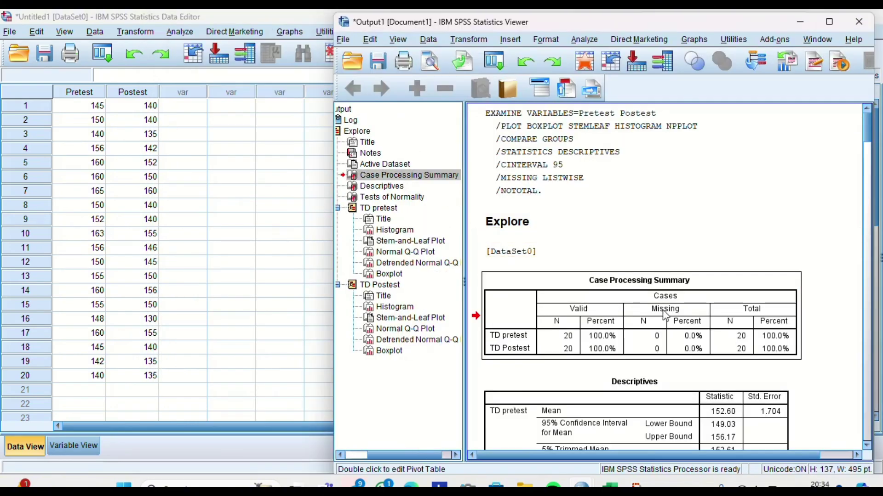
scroll(665, 315, down, 3)
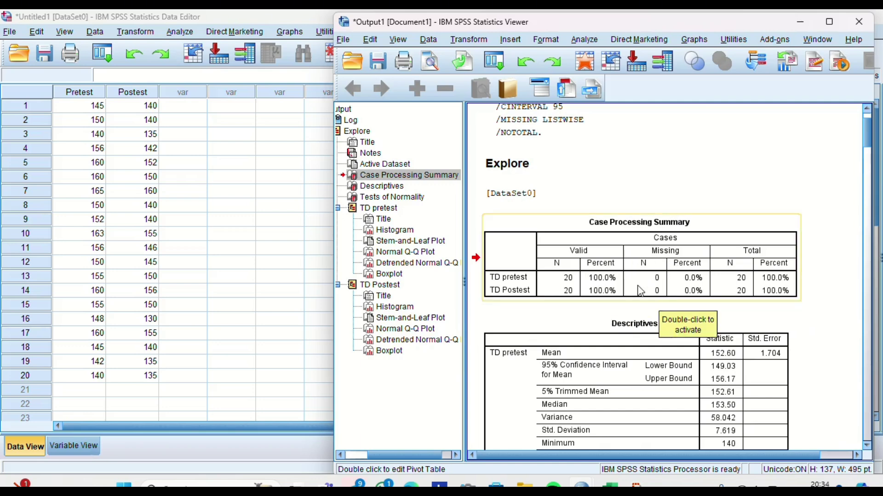
scroll(640, 282, down, 3)
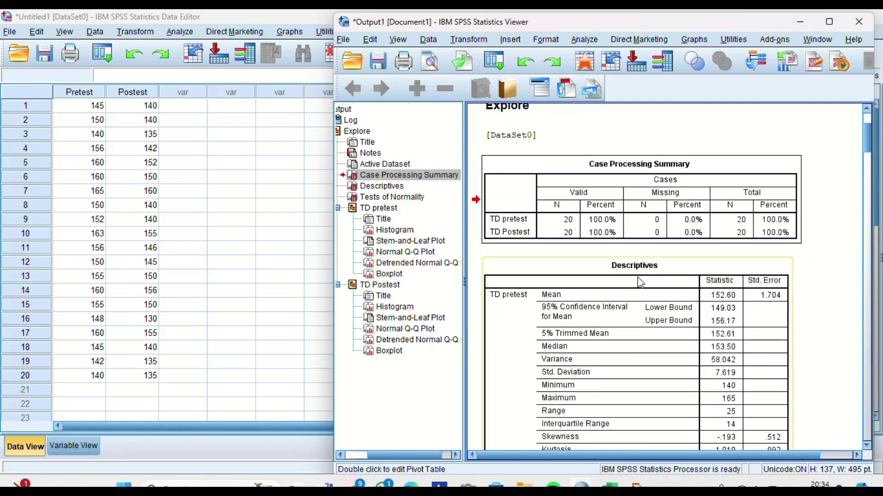
scroll(641, 282, down, 3)
scroll(639, 279, down, 3)
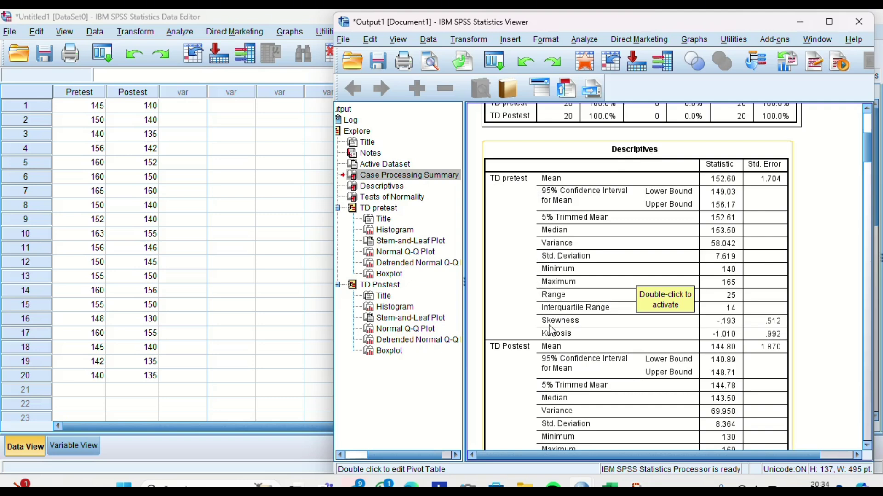
scroll(551, 330, down, 3)
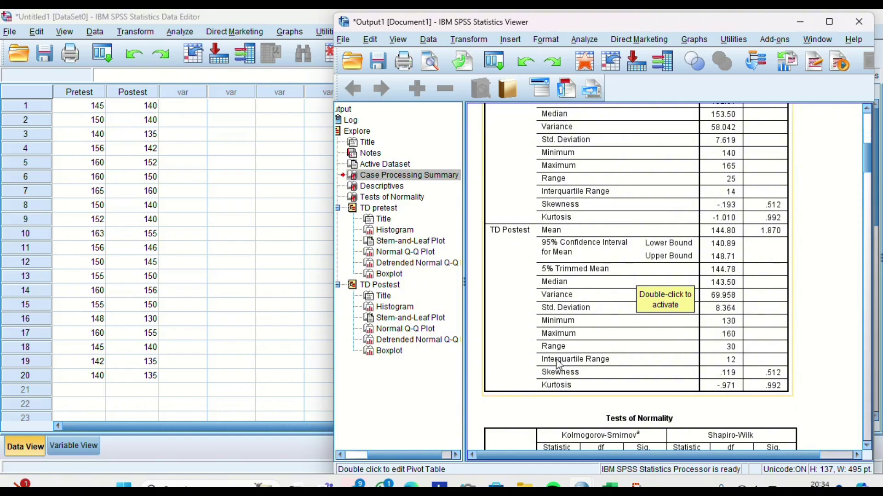
scroll(504, 275, up, 2)
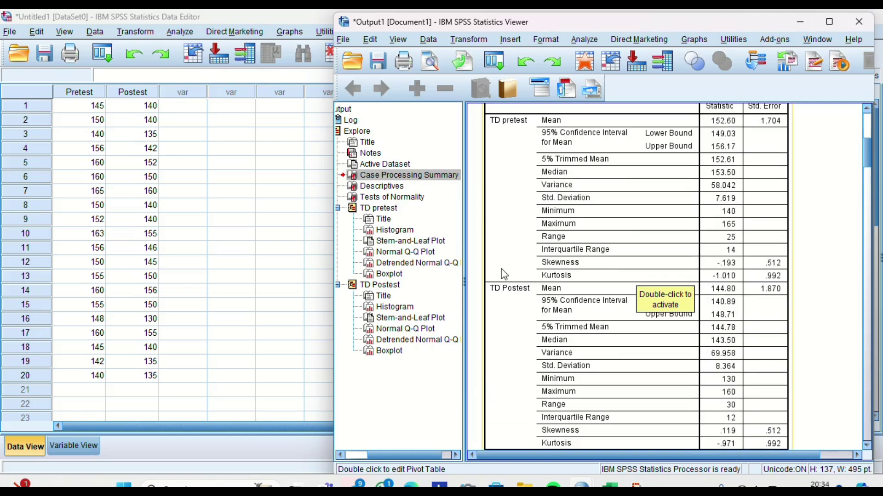
scroll(610, 319, down, 8)
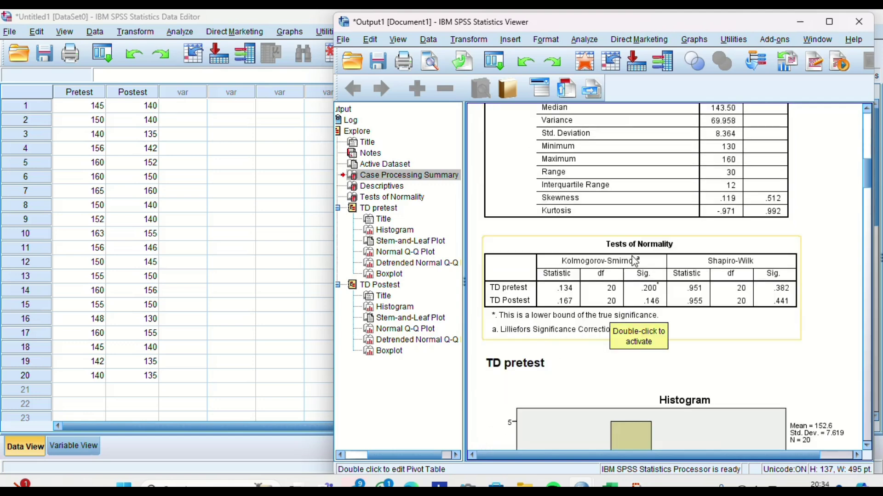
click(634, 262)
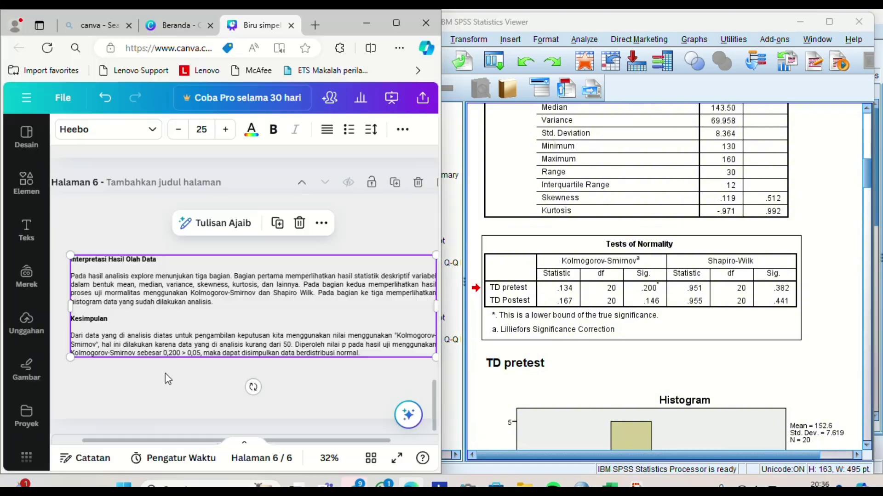
Compare the written interpretation and conclusion in the Canva document with the Descriptives and Tests of Normality tables in SPSS
click(167, 379)
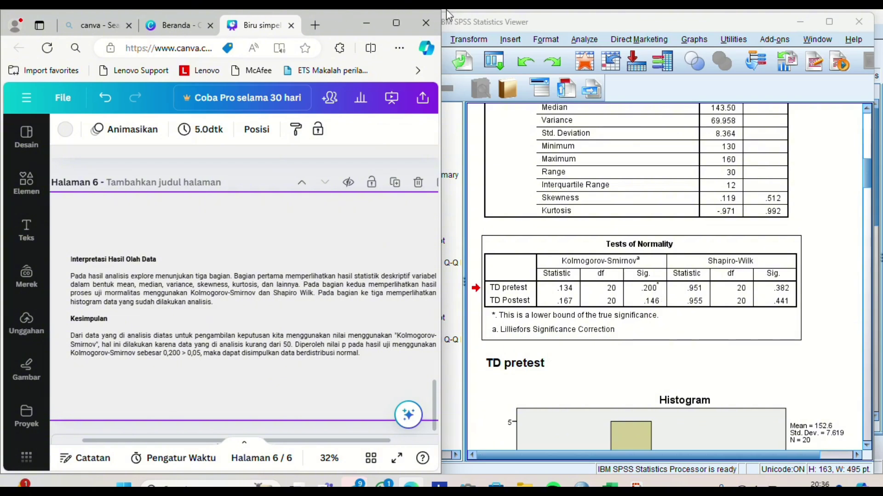
click(373, 25)
click(573, 242)
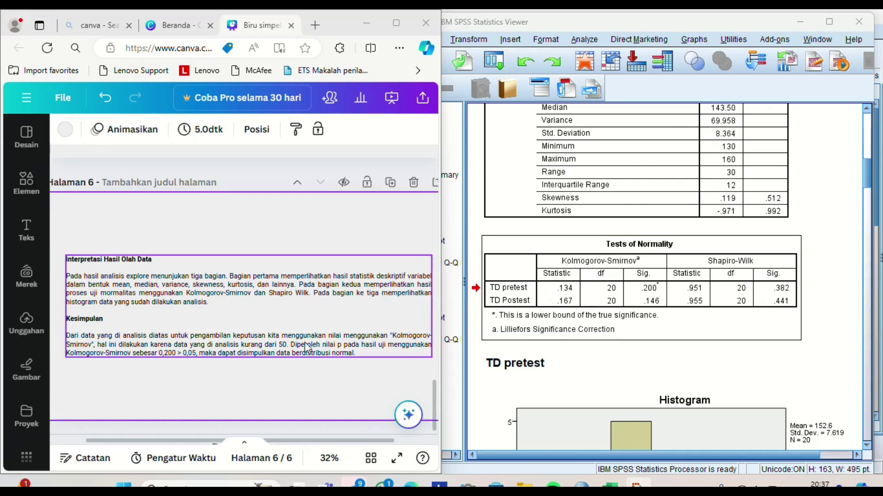
scroll(649, 331, up, 3)
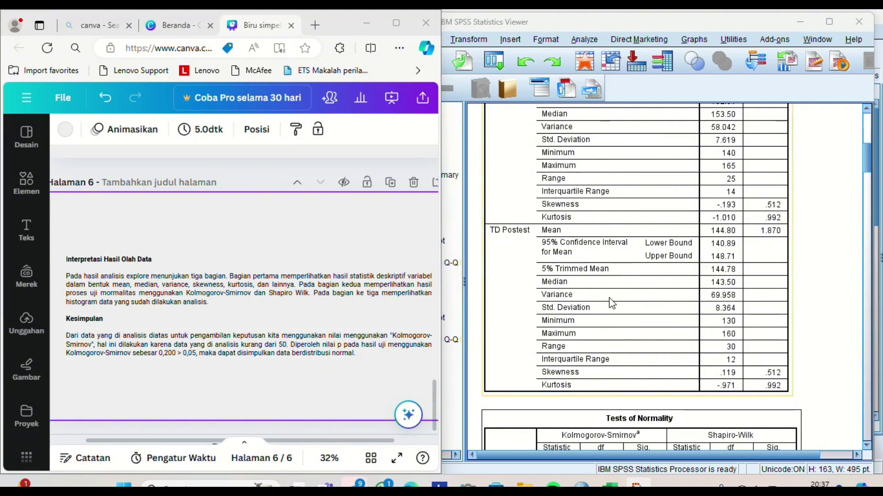
scroll(611, 303, down, 3)
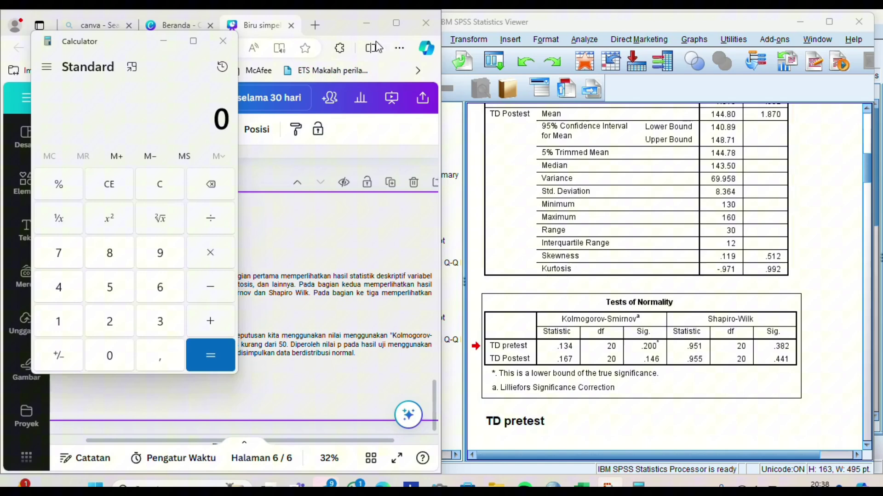
In Calculator, divide the TD Postest skewness statistic 0,119 by its standard error 0,512 and highlight the quotient's first two decimals
click(519, 218)
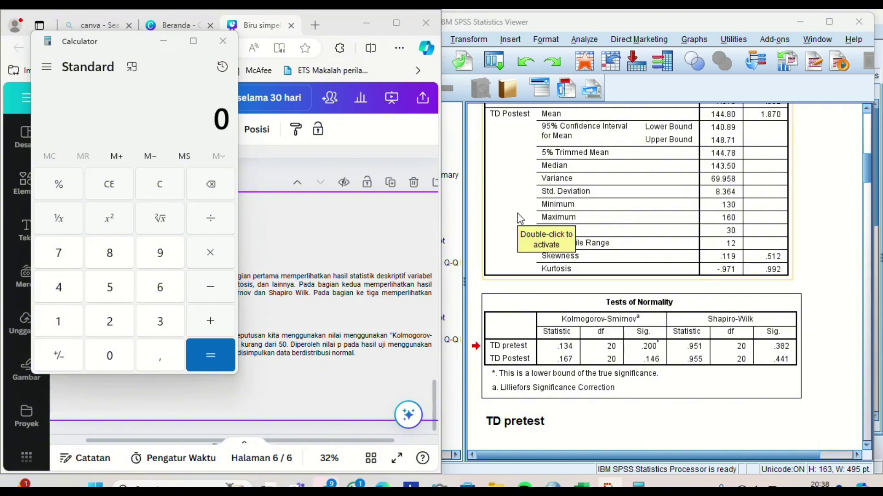
click(512, 306)
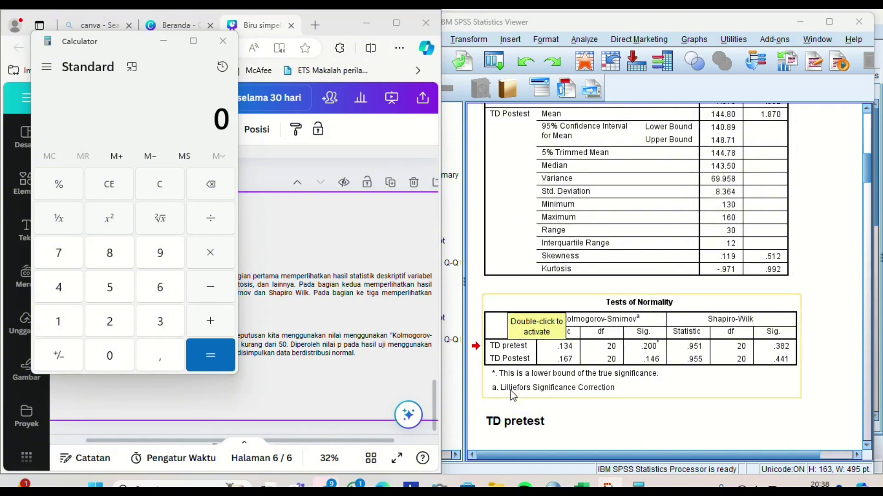
click(631, 244)
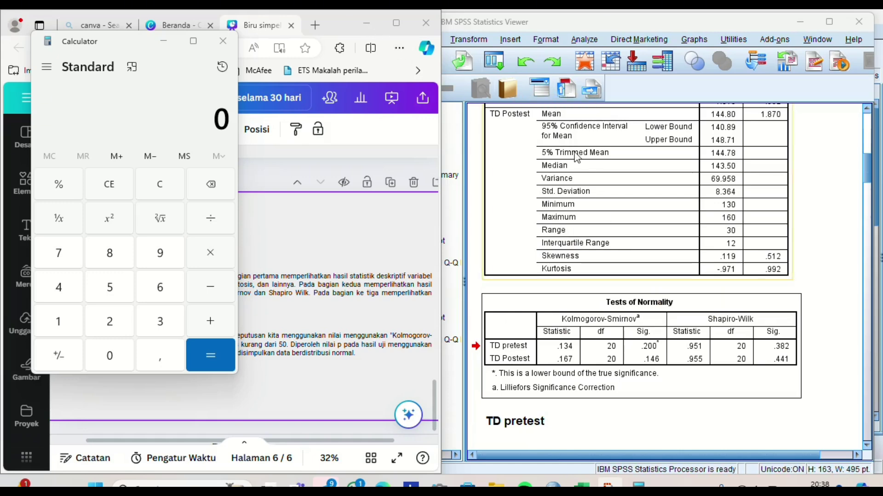
click(156, 355)
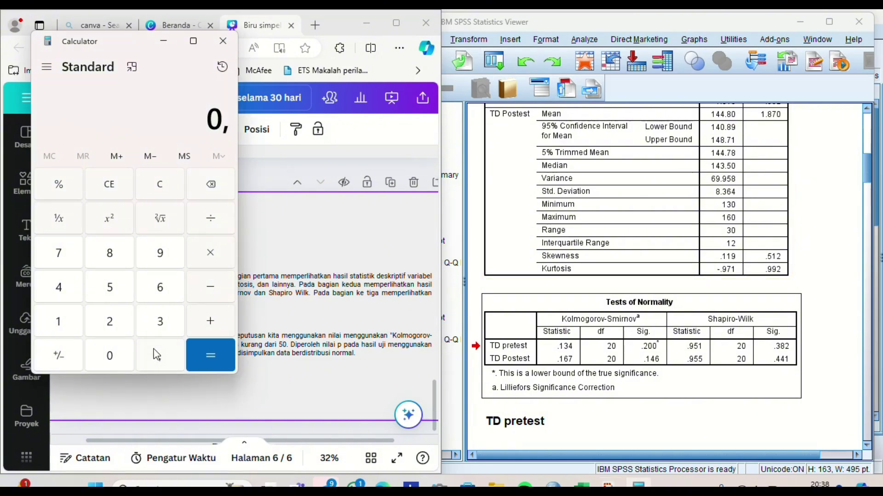
click(58, 318)
click(58, 318)
click(160, 253)
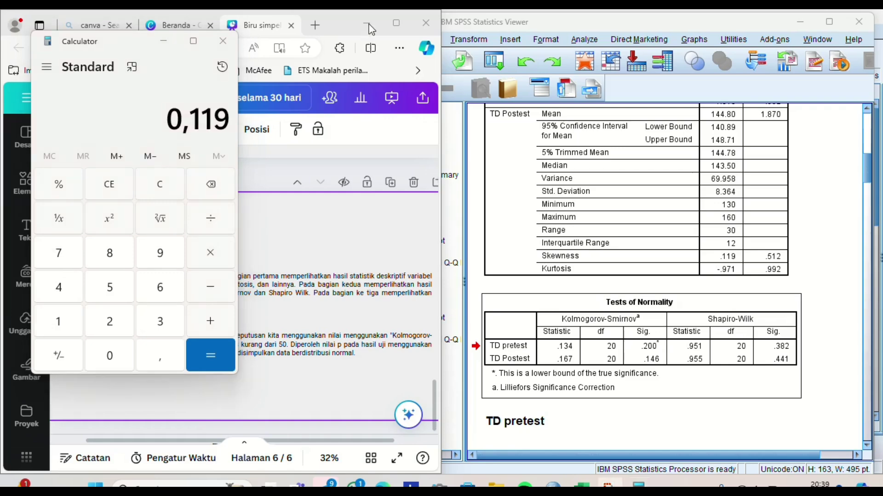
click(215, 219)
click(777, 269)
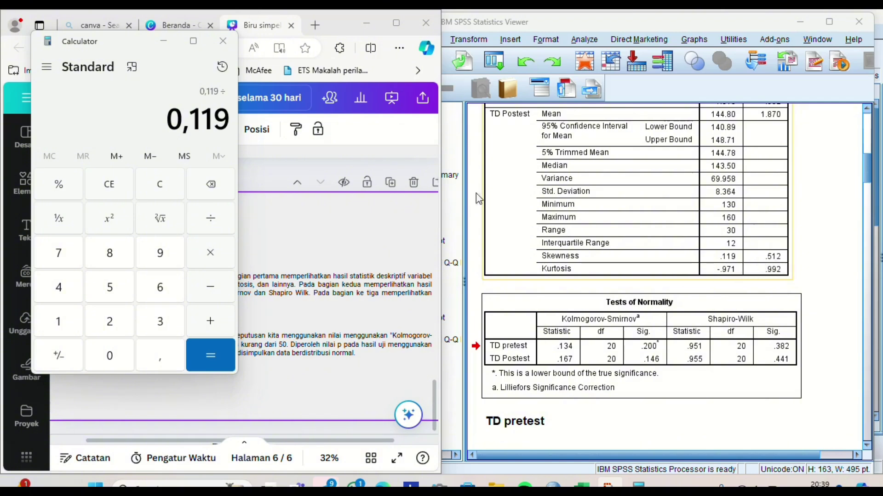
click(159, 361)
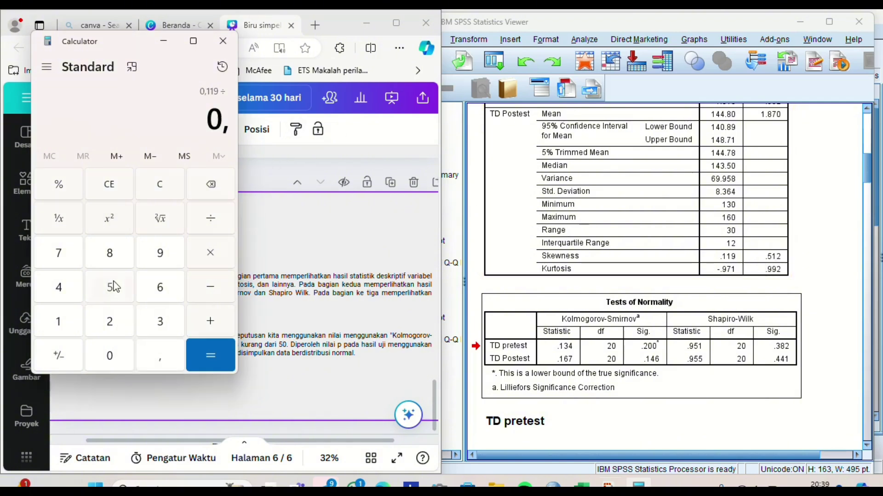
click(114, 287)
click(45, 323)
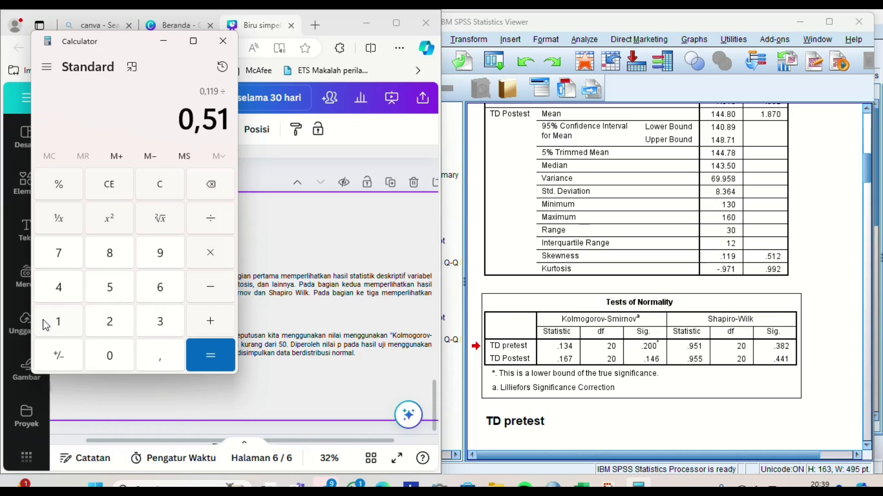
click(104, 327)
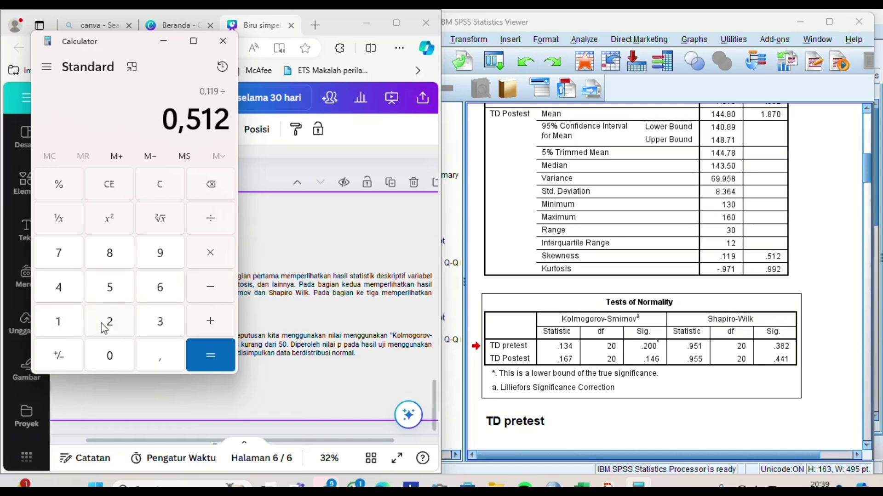
click(208, 355)
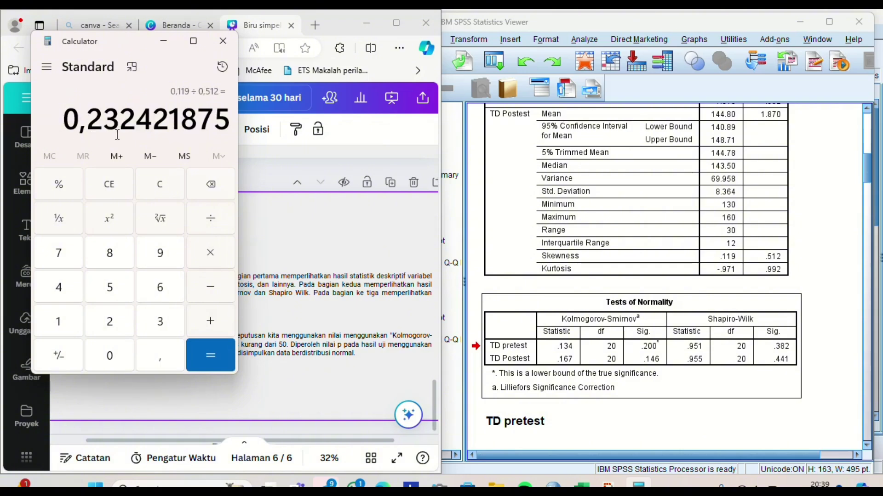
drag(119, 126, 61, 124)
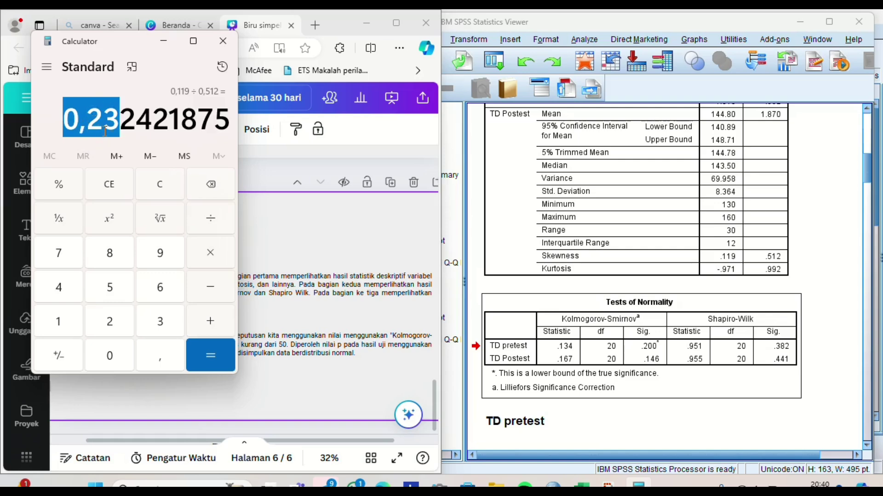
Return to the SPSS output and open the TD pretest histogram in the Chart Editor
click(322, 211)
scroll(664, 334, down, 5)
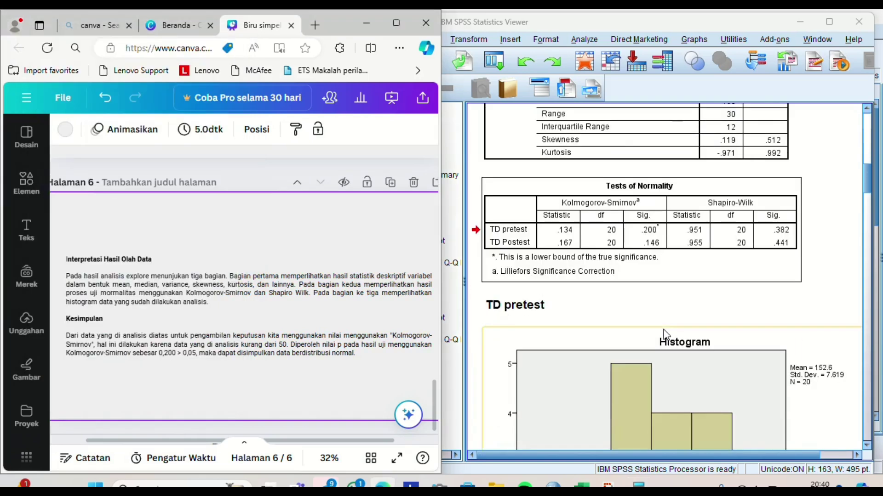
scroll(664, 333, down, 4)
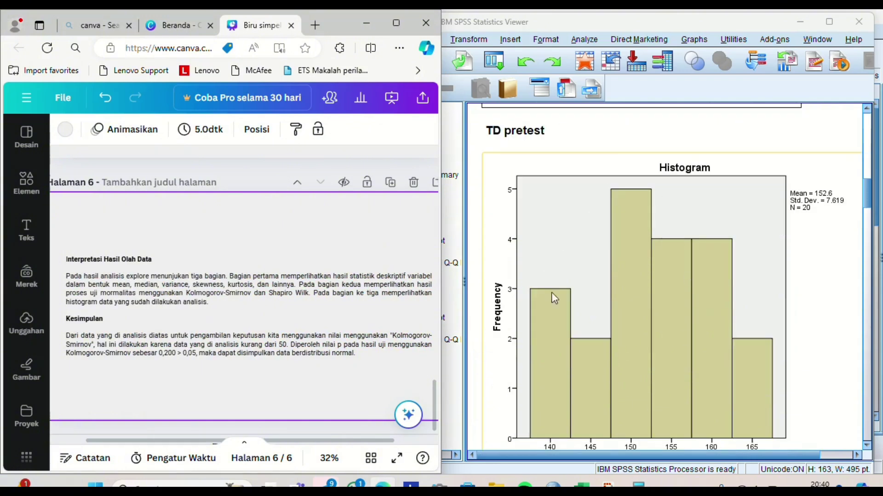
double_click(715, 233)
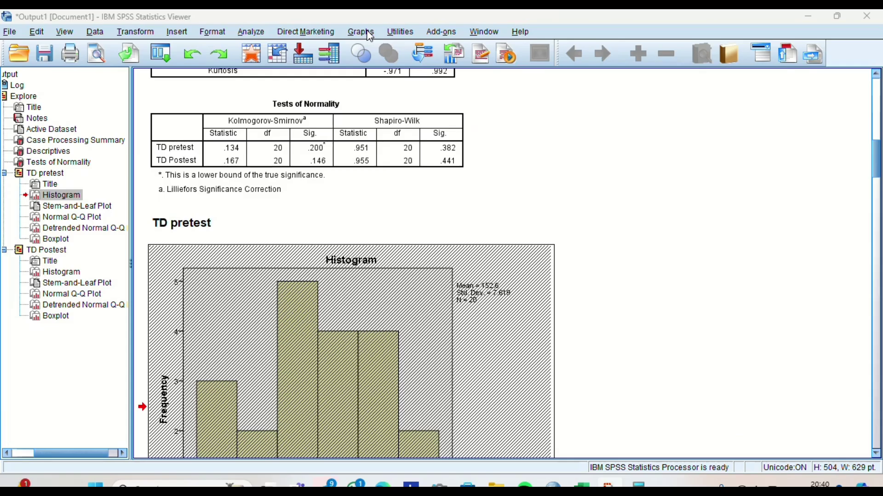
scroll(330, 318, down, 4)
double_click(330, 318)
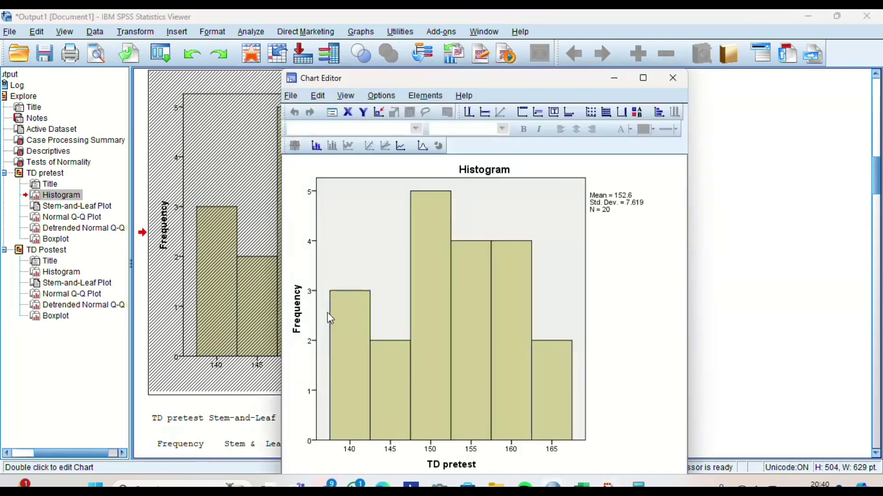
Add a normal distribution curve to the TD pretest histogram and close the Chart Editor
click(421, 97)
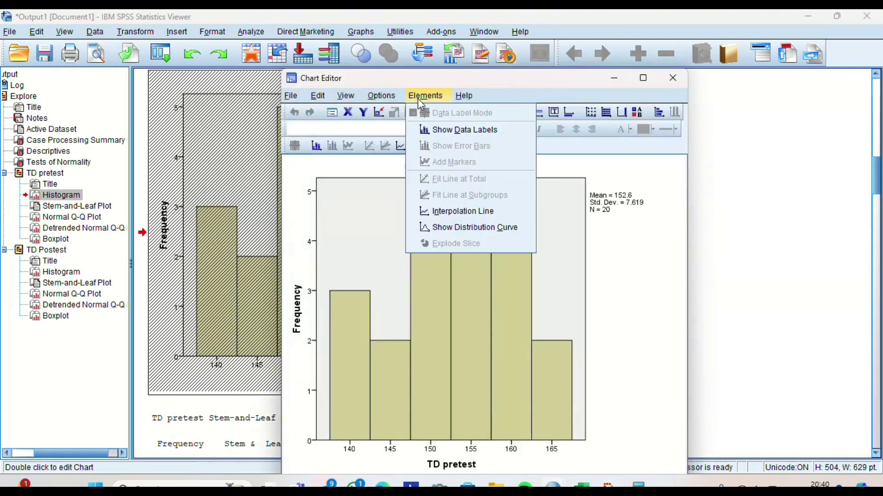
click(376, 35)
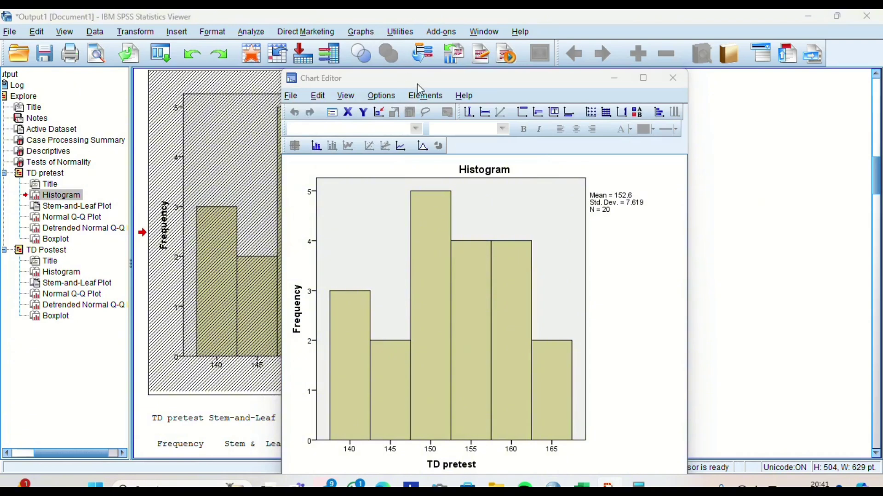
click(429, 97)
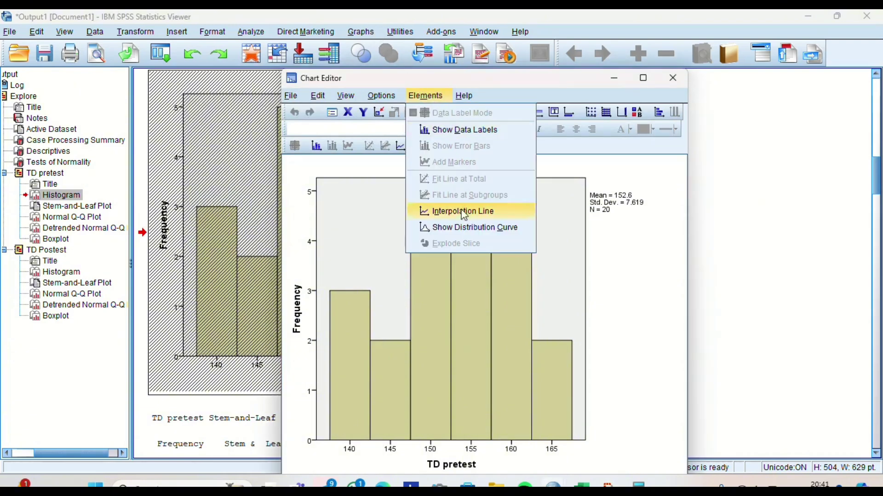
click(463, 227)
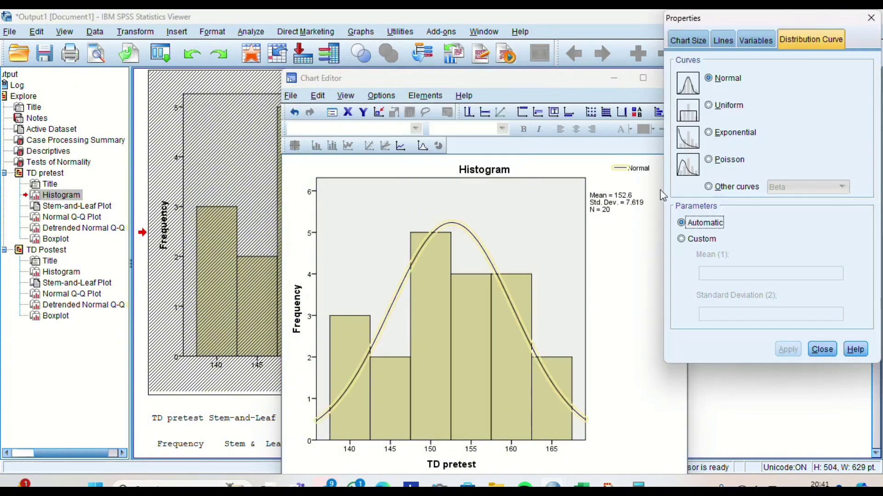
click(822, 350)
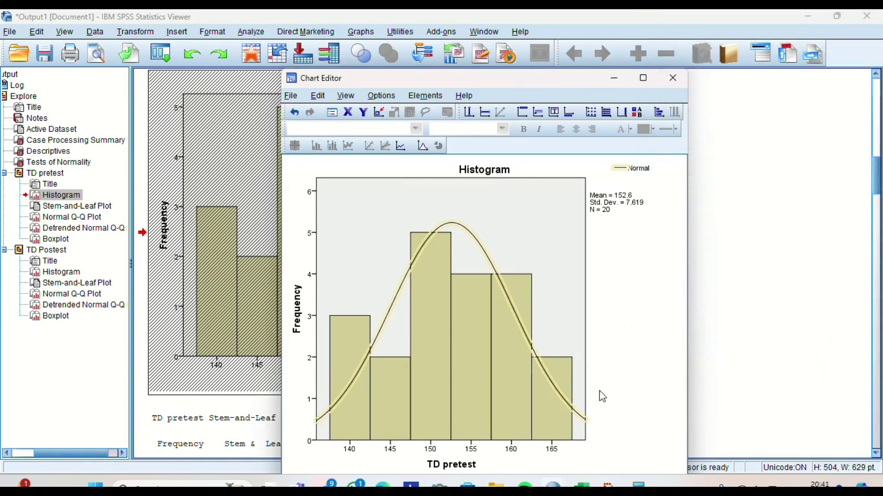
click(673, 79)
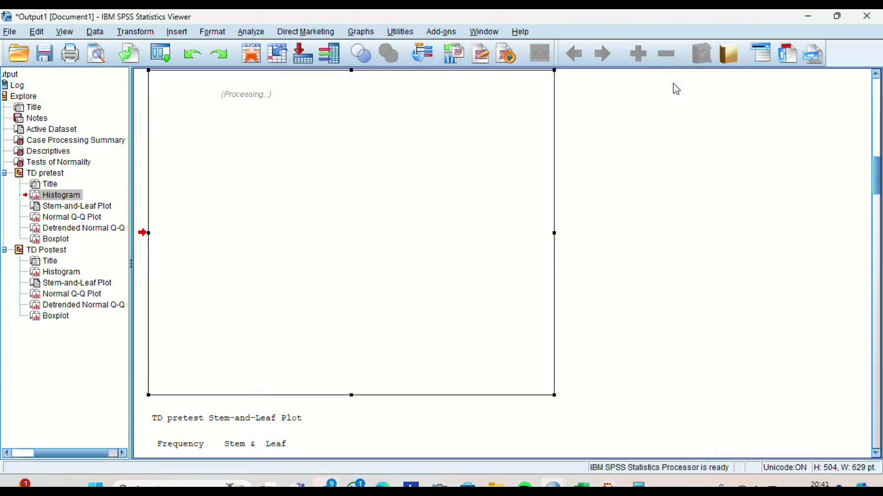
Examine how the TD pretest histogram's bars follow the normal curve in the Explore output
scroll(427, 217, up, 5)
scroll(428, 217, down, 2)
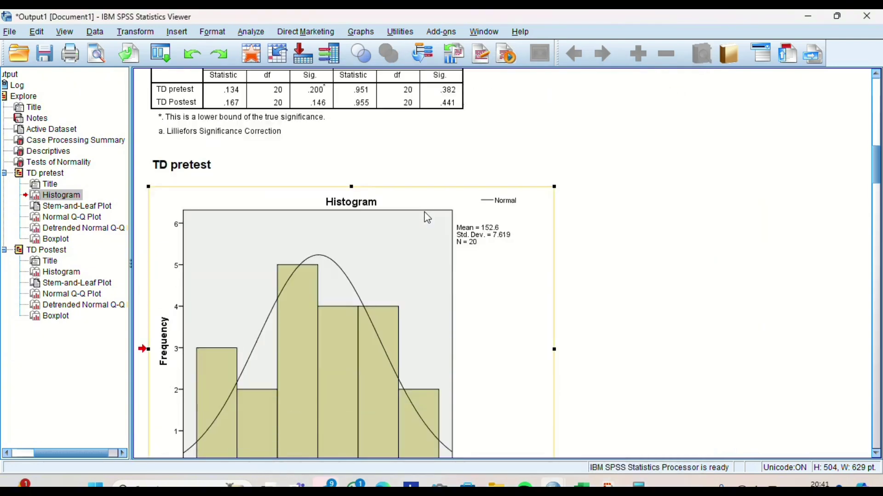
scroll(427, 218, down, 2)
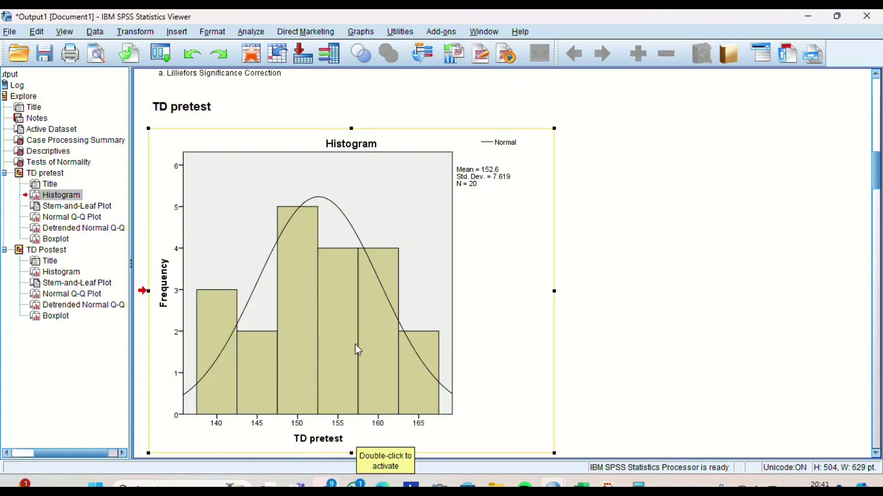
scroll(352, 341, down, 5)
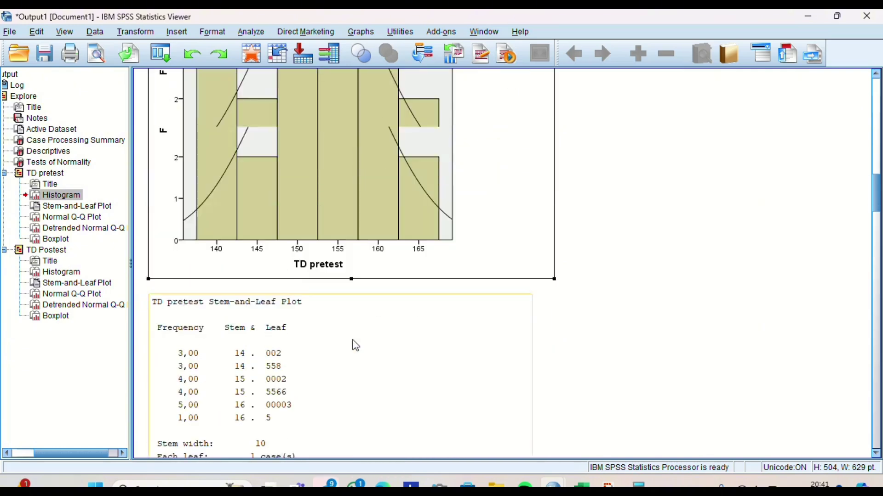
scroll(357, 346, up, 5)
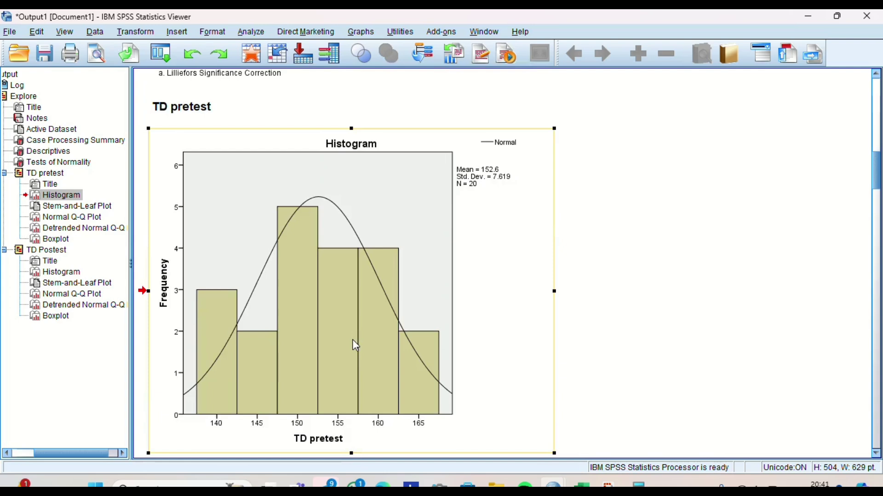